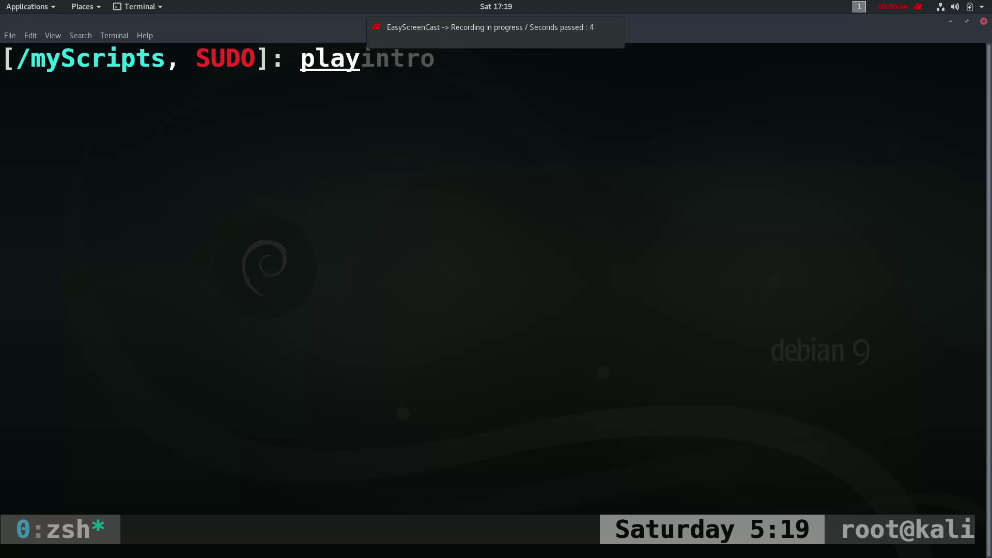
Run the playintro script at the zsh prompt to print its banner.
type("intro")
key("Return")
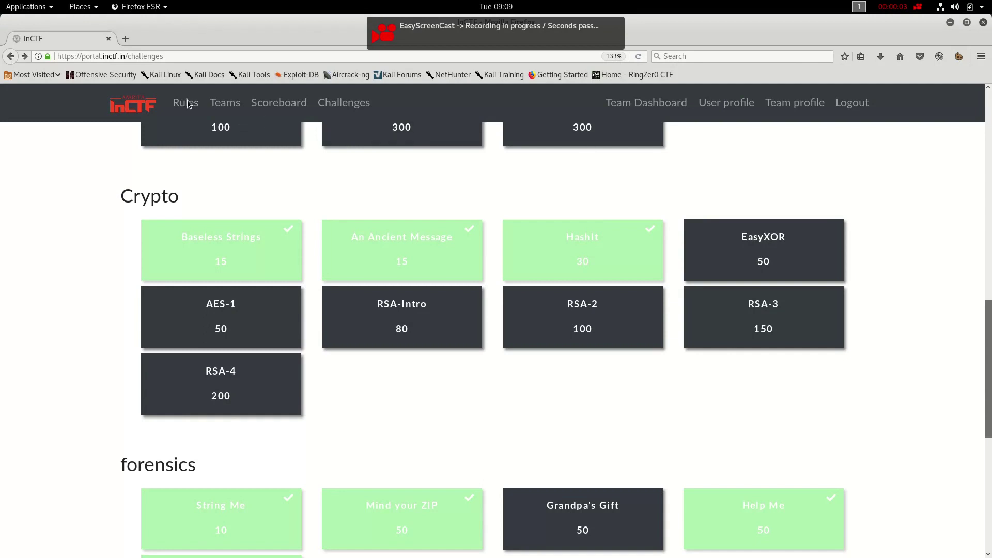
Open the EasyXOR Crypto challenge and select its hex ciphertext.
left_click_drag(102, 56, 125, 55)
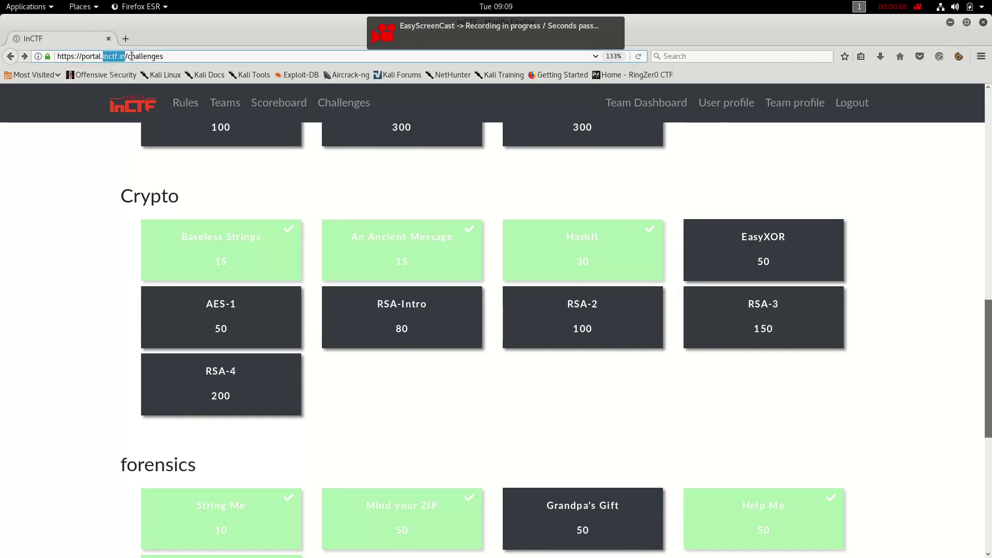
left_click(935, 205)
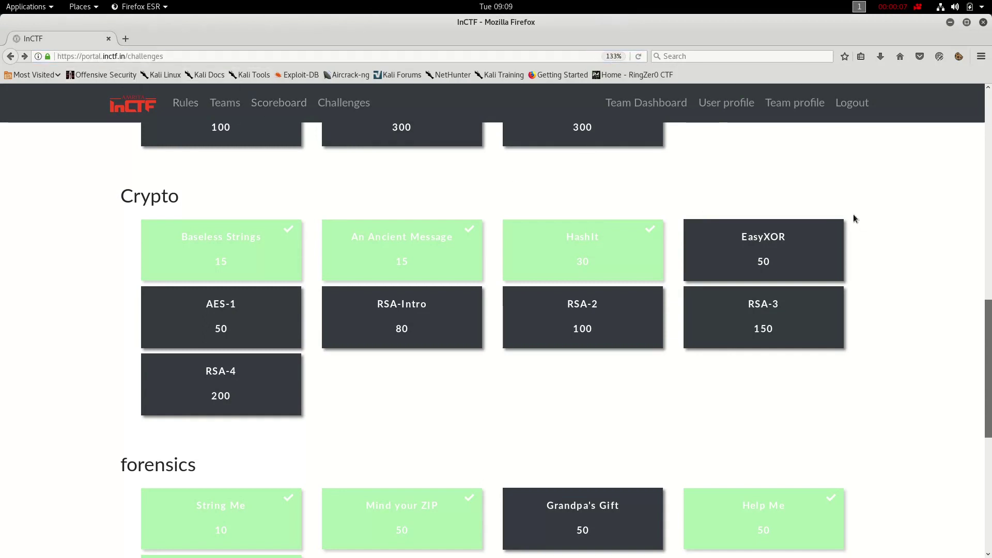
left_click(792, 227)
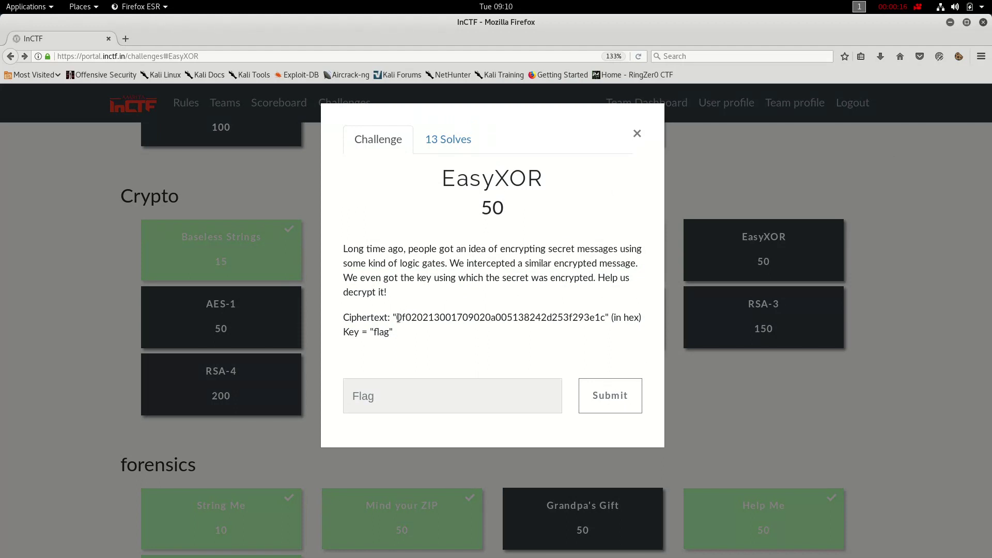
left_click_drag(398, 317, 603, 317)
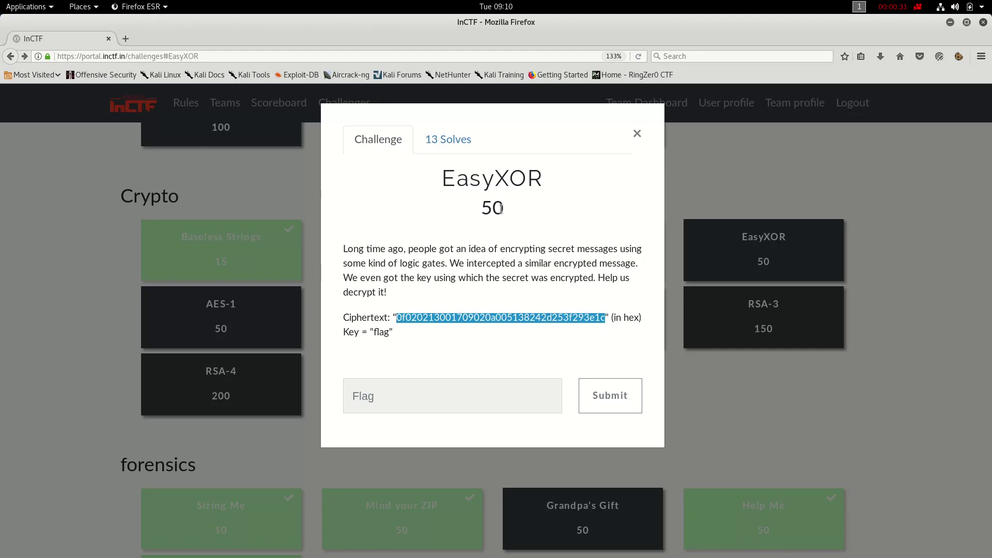
In a new tab, search Google for 'xor decode' via the address-bar suggestion.
left_click(126, 39)
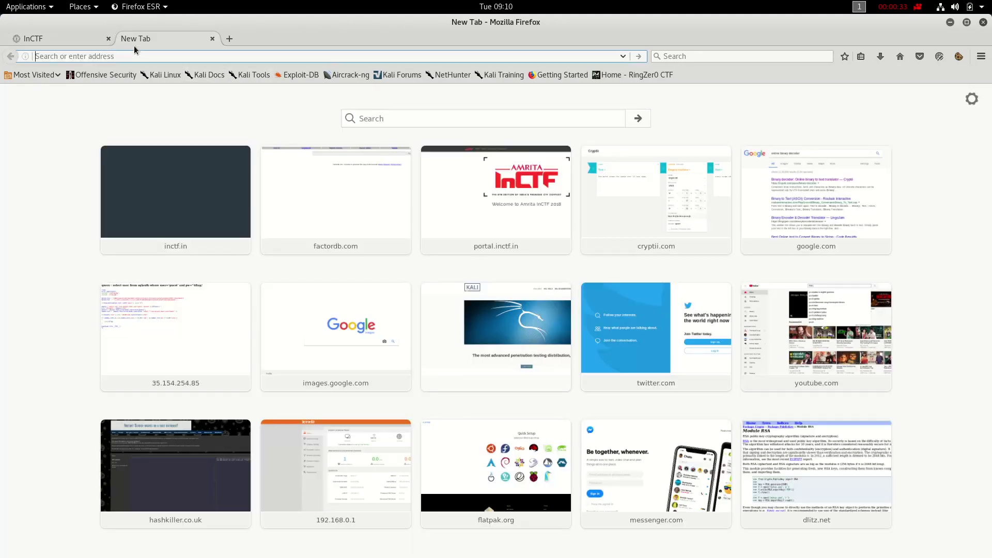
left_click(77, 37)
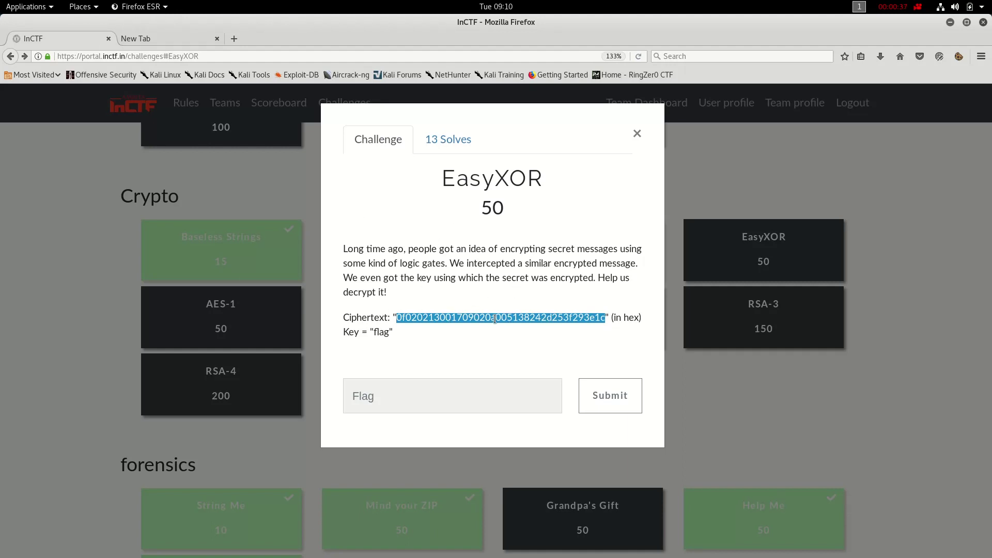
left_click(176, 40)
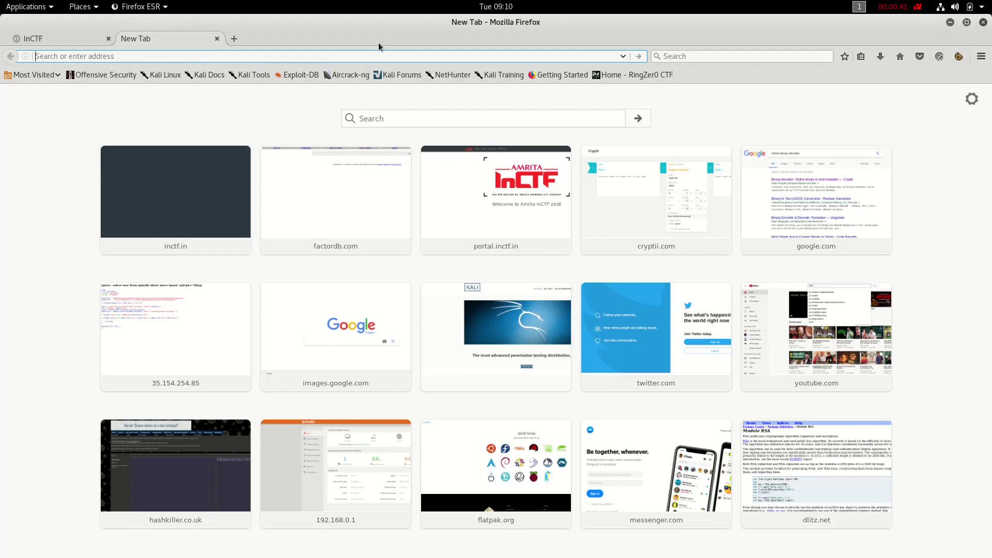
type("xor")
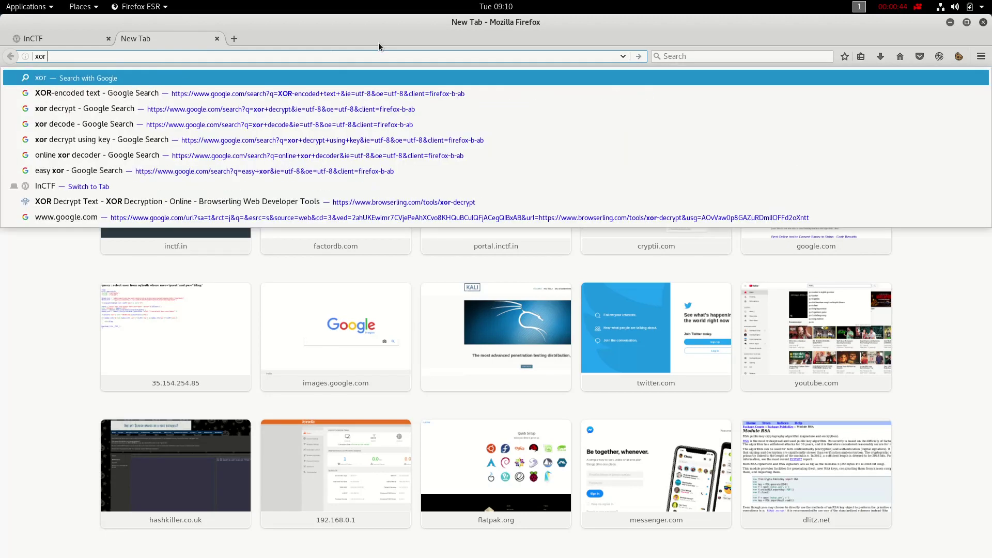
key("Down")
key("Down")
key("Down")
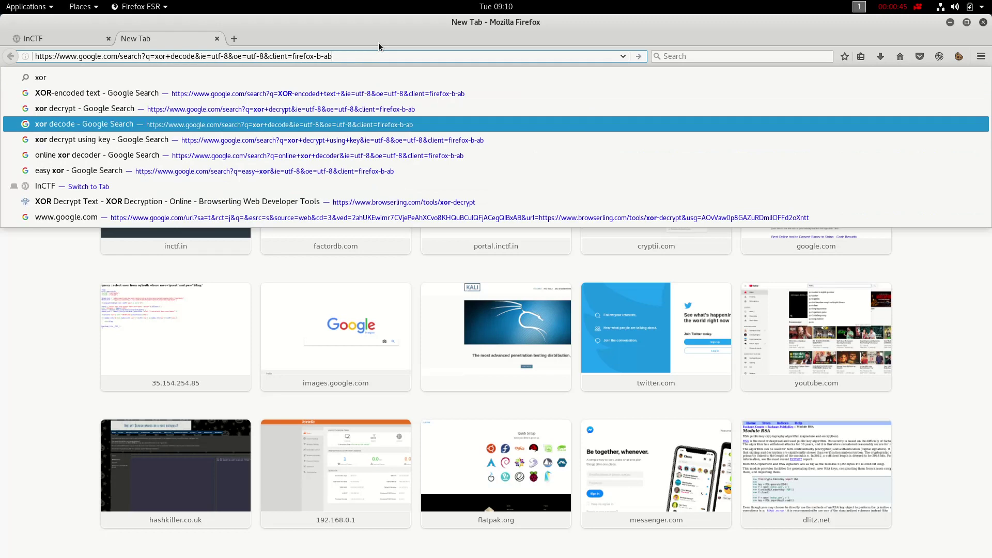
key("Return")
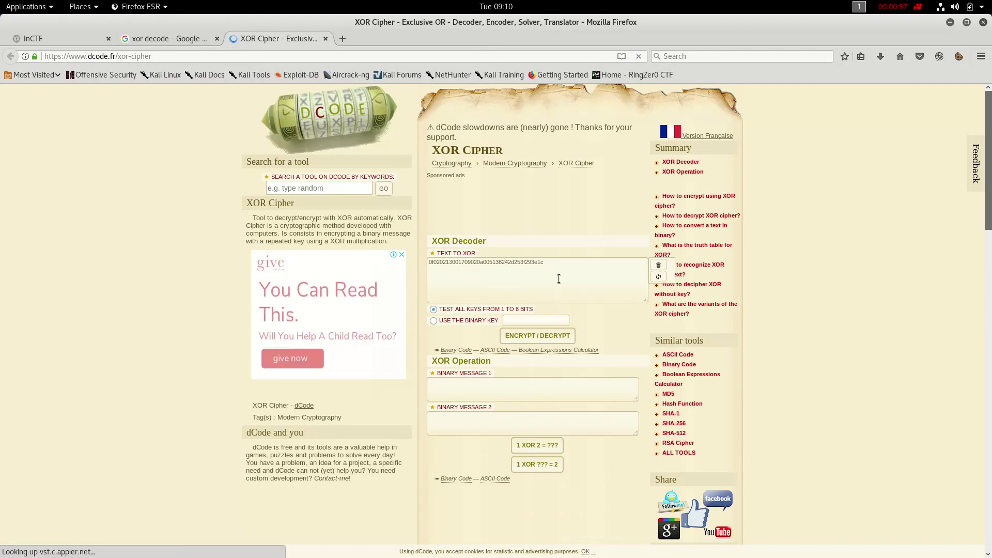
Switch dCode's XOR decoder to binary-key mode and load cryptii.com in a new tab.
left_click(434, 320)
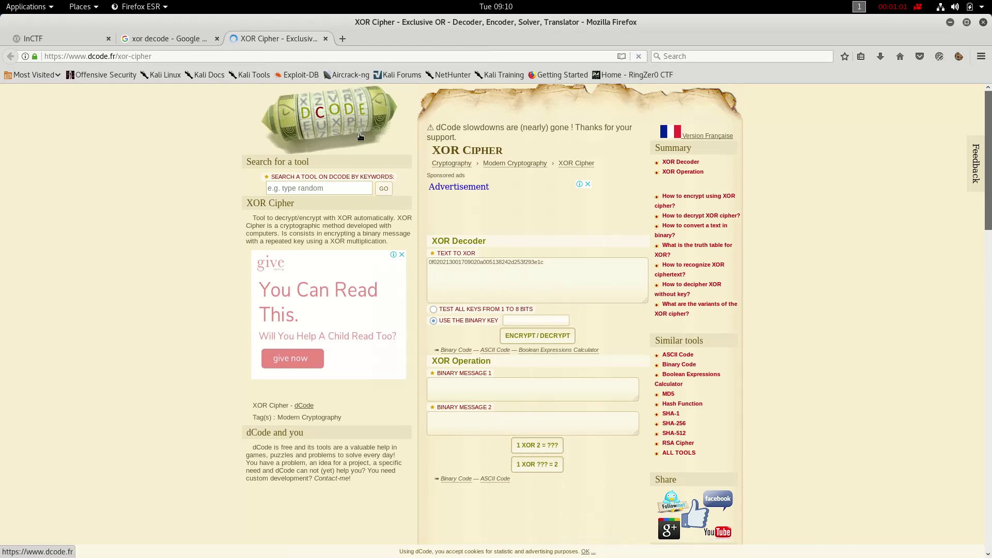
left_click(344, 41)
type("cryptii.com")
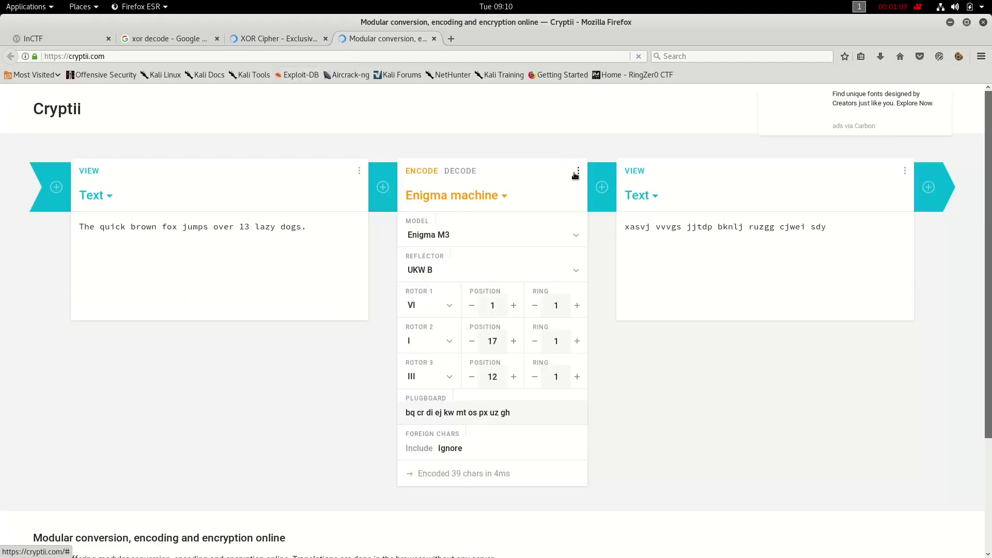
Replace Cryptii's Enigma step with a Bytes view in Binary format.
left_click(578, 171)
left_click(549, 170)
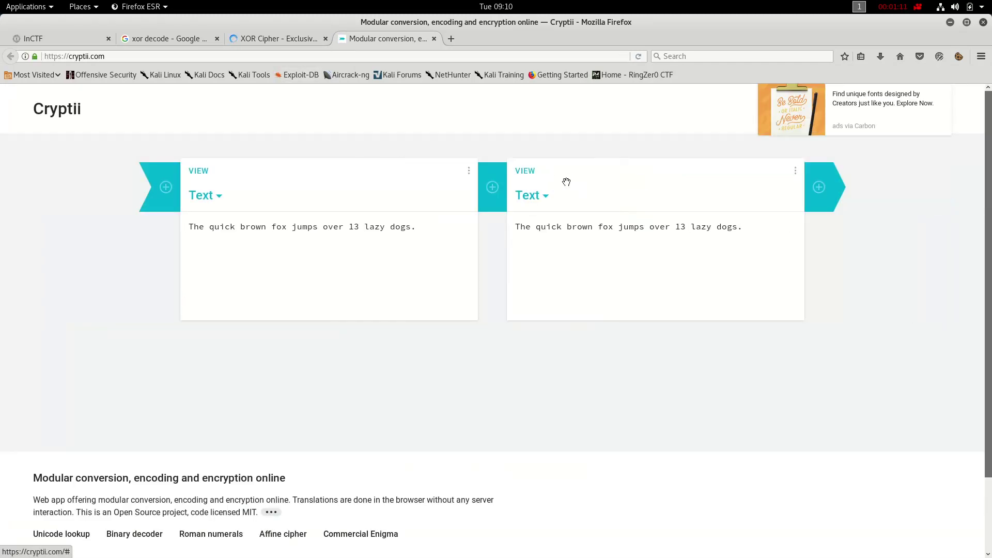
left_click(495, 188)
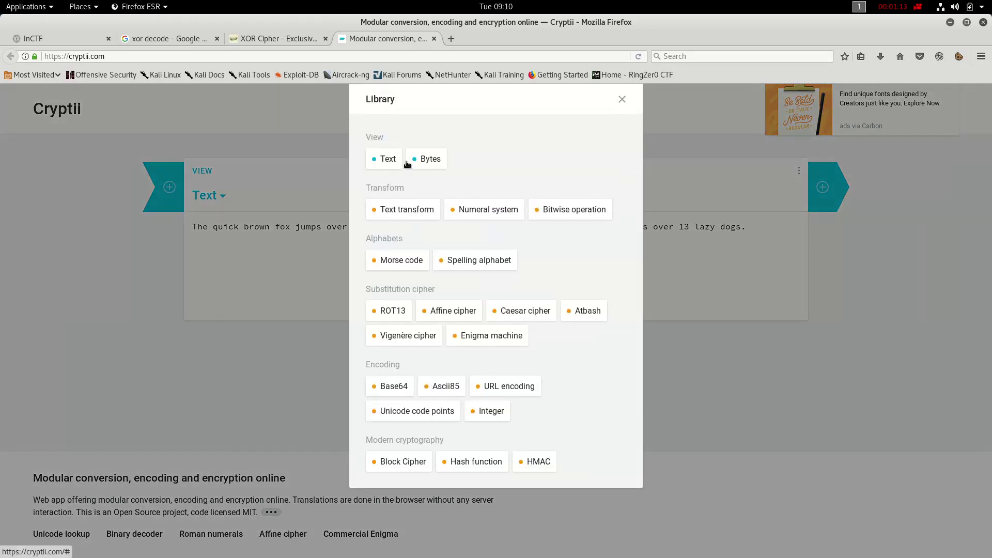
left_click(414, 152)
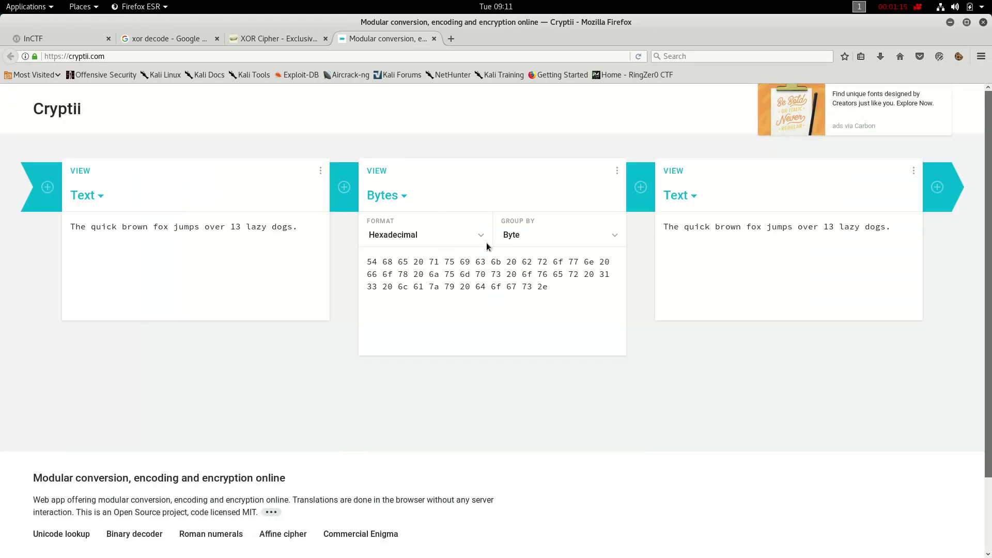
left_click(427, 243)
left_click(395, 270)
left_click(190, 244)
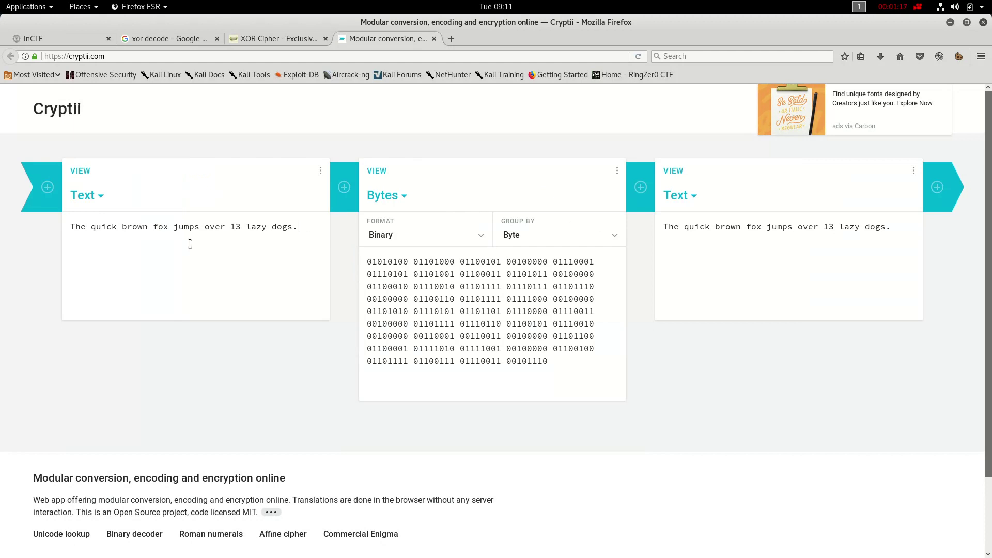
key("ctrl+a")
key("BackSpace")
type("flag")
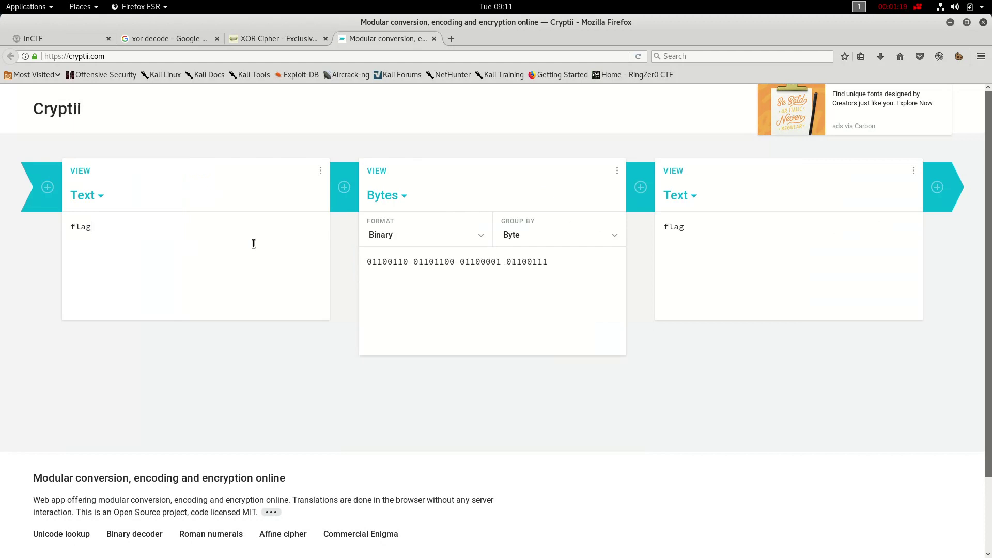
left_click(601, 240)
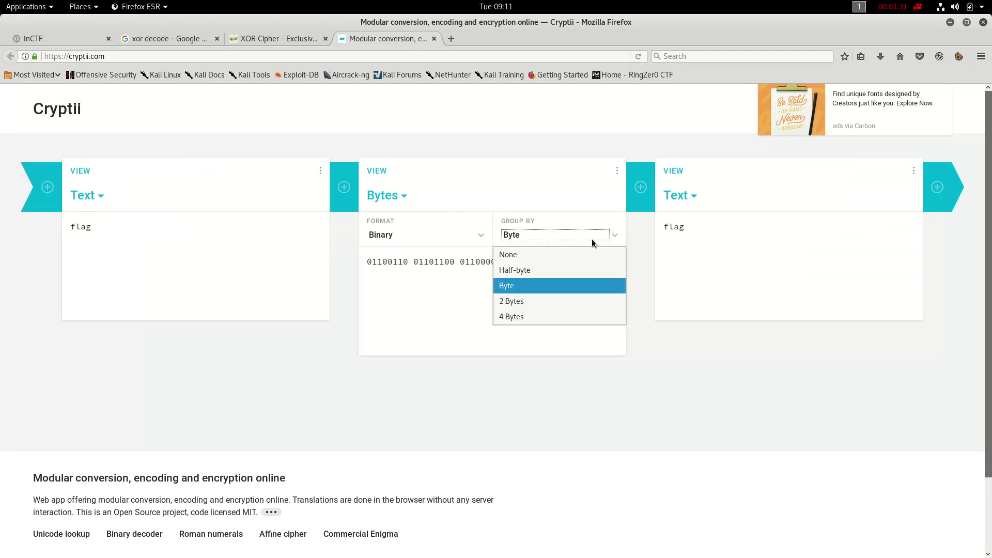
left_click(556, 257)
triple_click(566, 274)
key("ctrl+c")
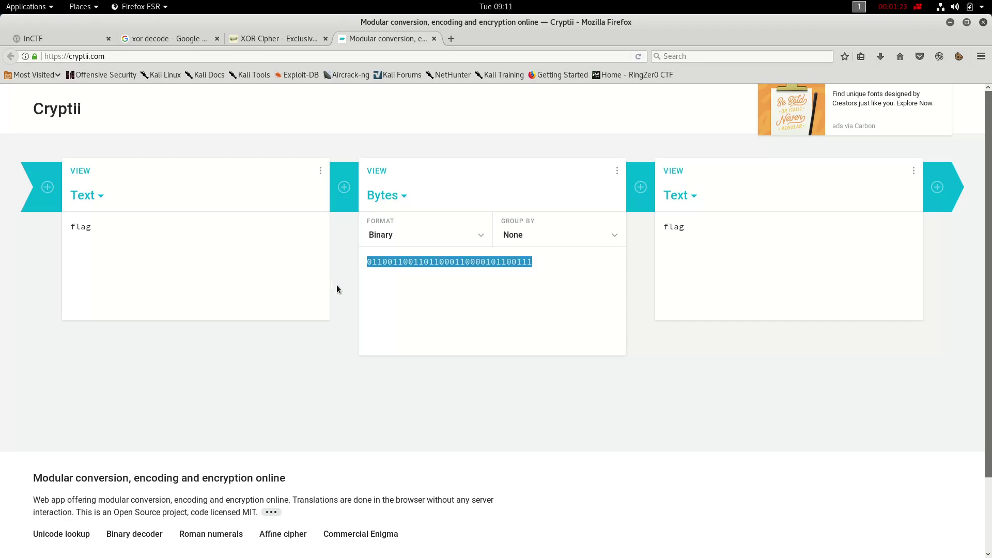
left_click(279, 39)
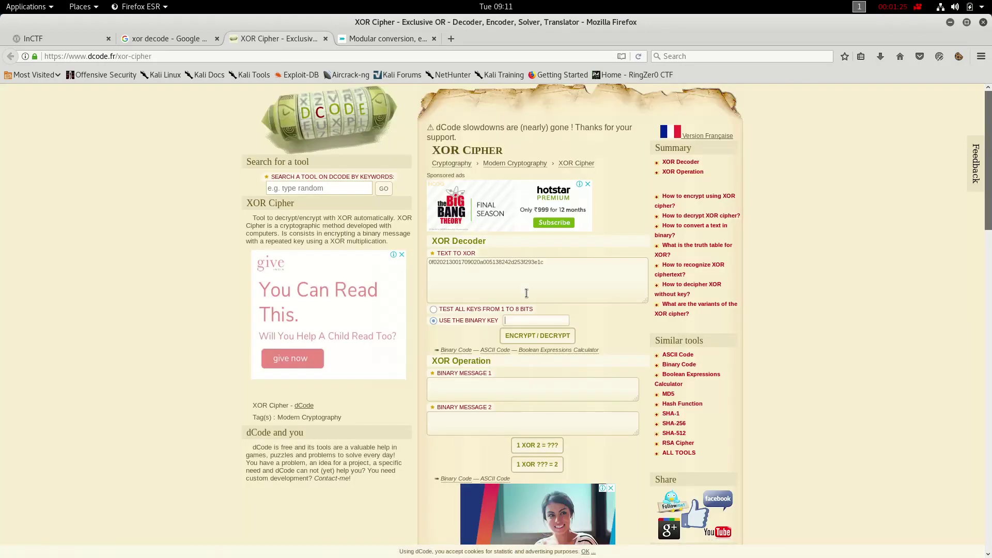
Decrypt the ciphertext in dCode with the pasted binary key, getting garbled output, then close it.
left_click(536, 320)
key("ctrl+v")
left_click(525, 337)
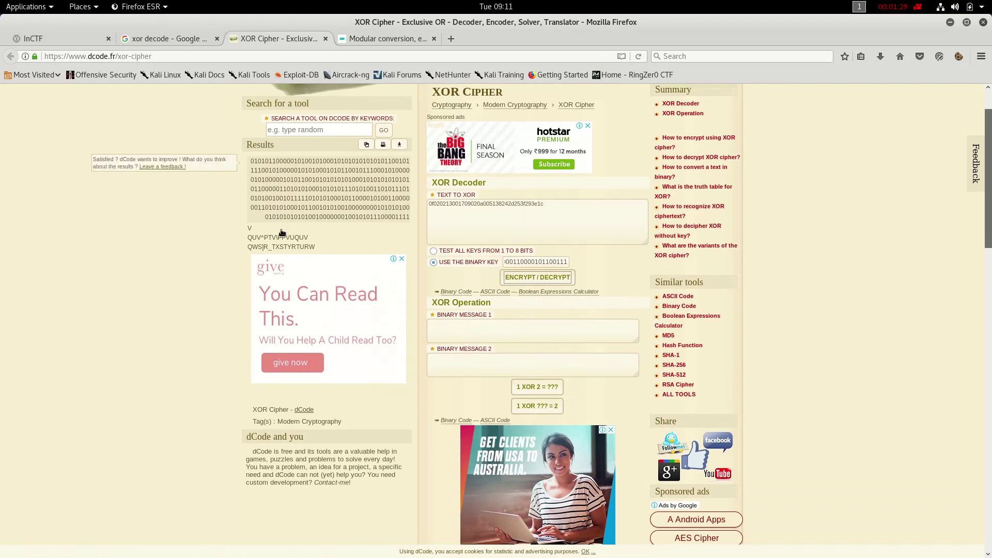
mouse_move(316, 248)
left_mouse_down()
mouse_move(253, 240)
mouse_move(237, 226)
left_mouse_up()
left_click(300, 198)
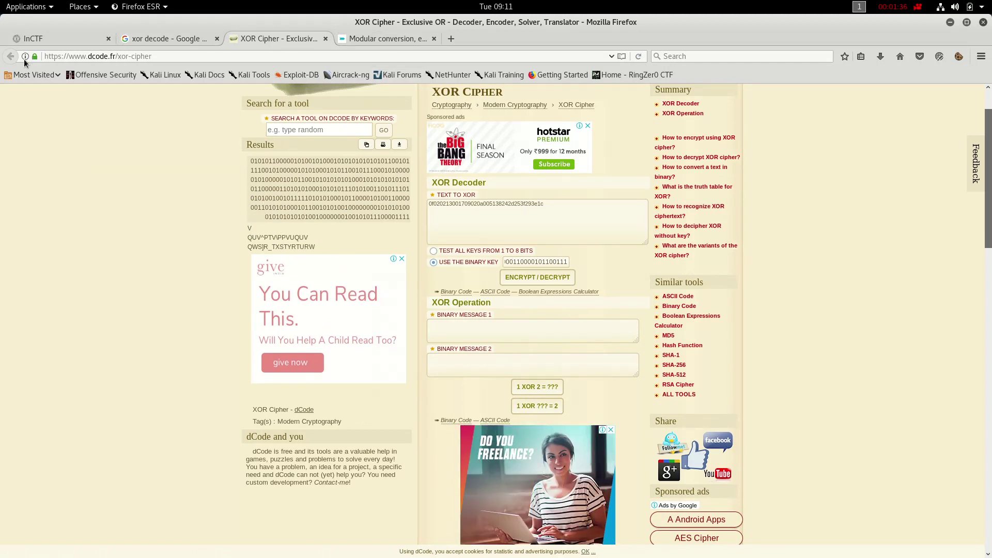
left_click(325, 39)
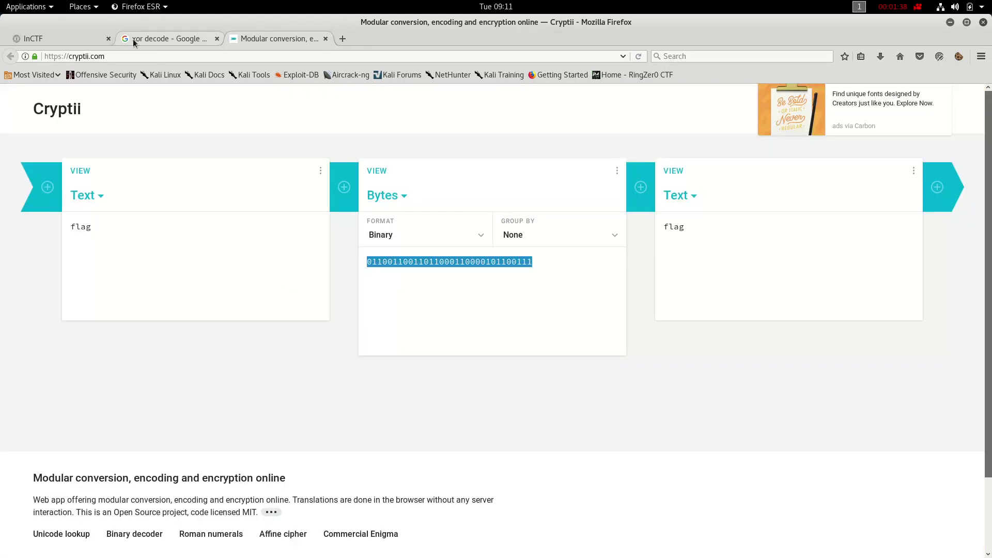
Open Browserling's XOR decrypter and Trans4mind's Simple XOR page from the results, viewing Trans4mind.
left_click(155, 39)
scroll(209, 350, "down", 5)
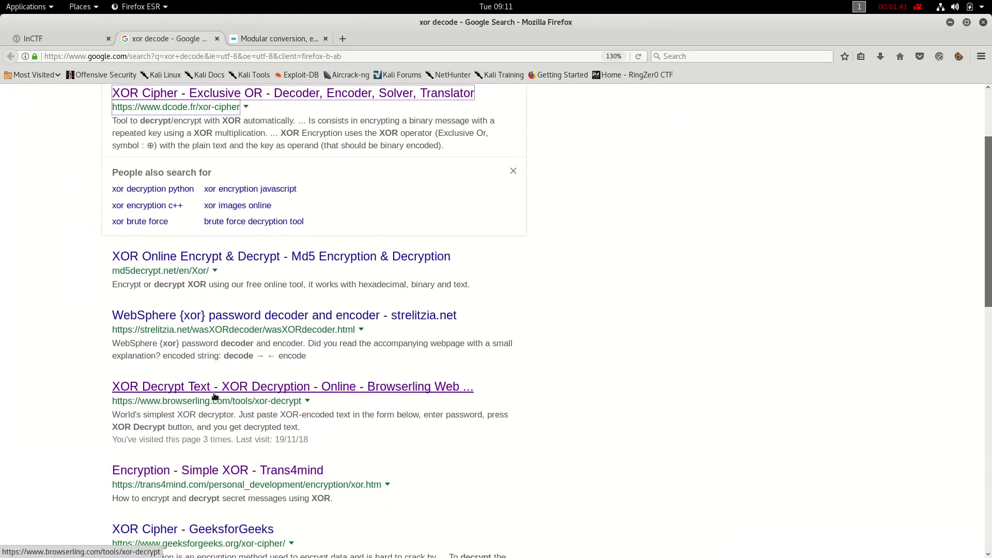
middle_click(216, 391)
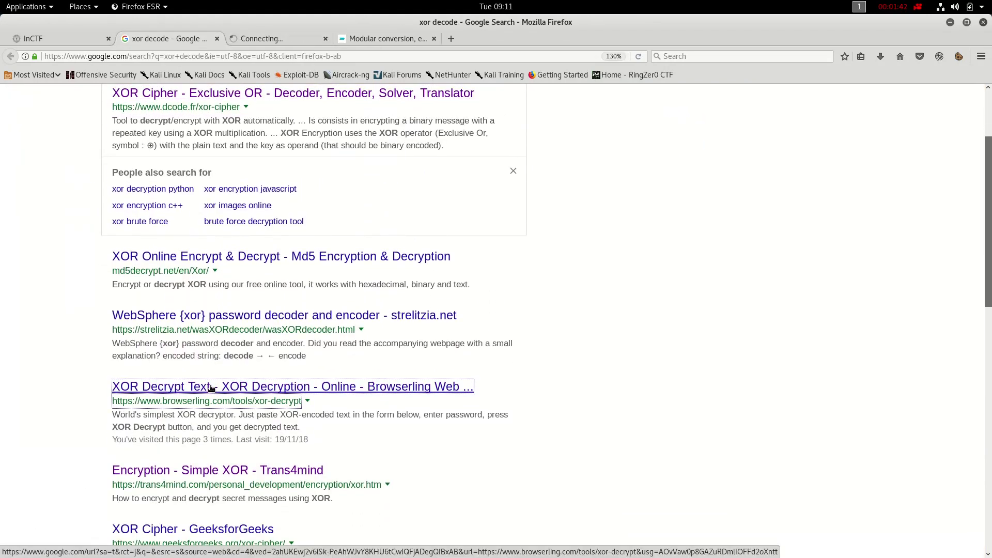
middle_click(188, 473)
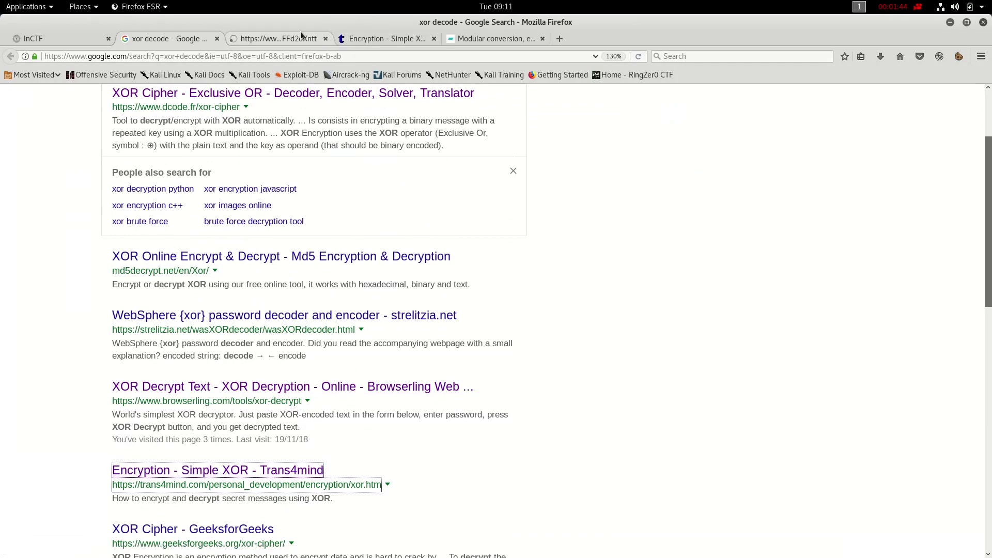
left_click(358, 39)
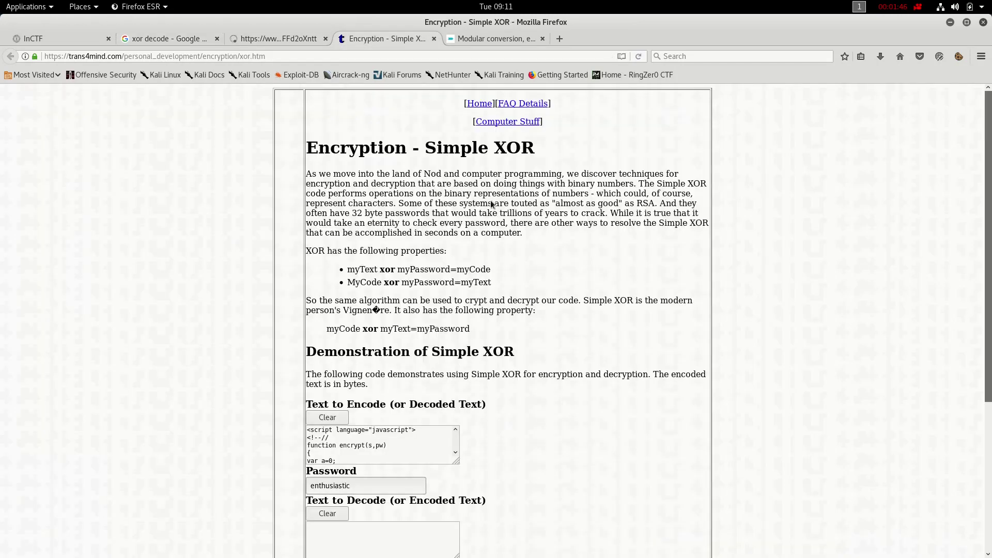
scroll(989, 384, "down", 5)
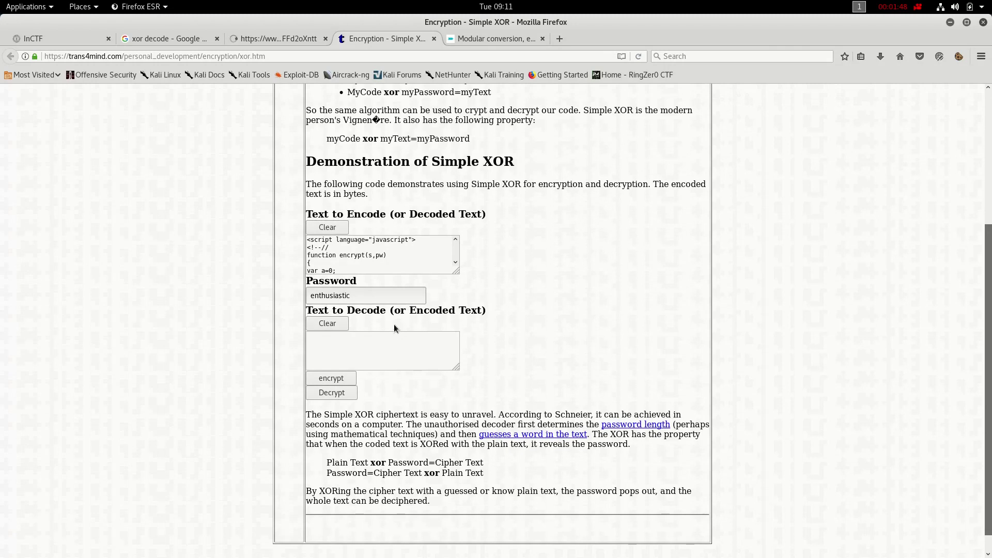
left_click_drag(382, 296, 290, 300)
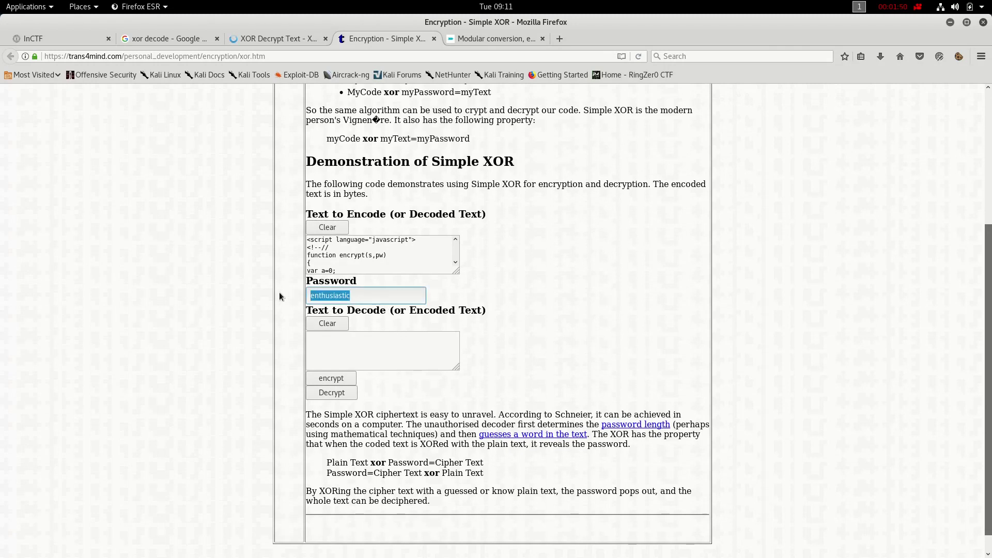
type("flag")
left_click(319, 342)
key("ctrl+v")
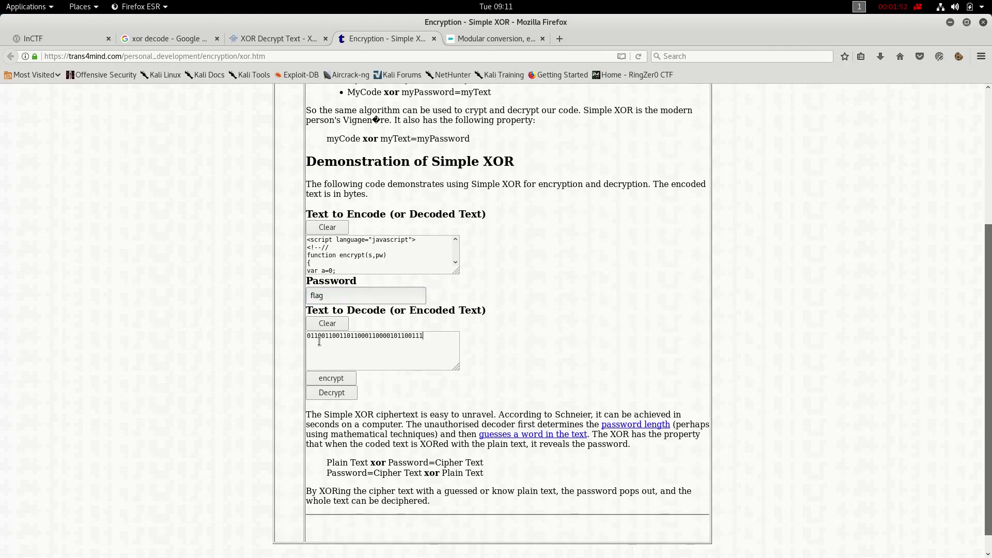
key("ctrl+a")
key("ctrl+c")
key("BackSpace")
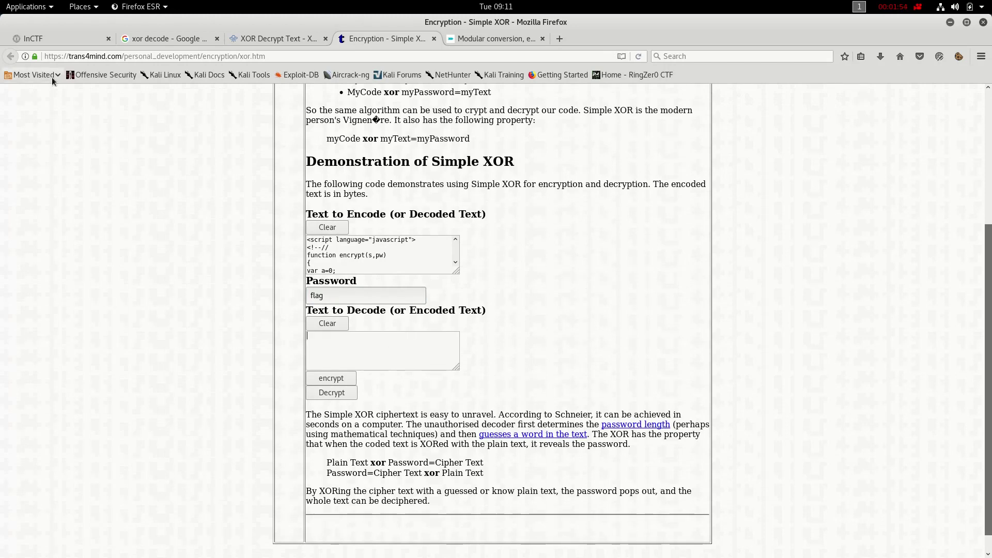
Paste the binary string into Trans4mind's Text to Decode box.
left_click(62, 39)
key("ctrl+v")
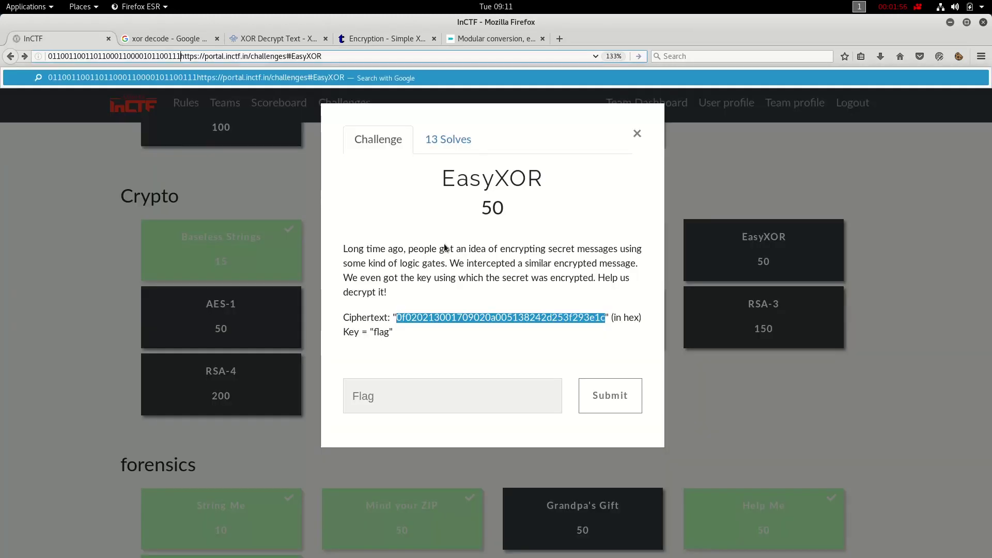
left_click(414, 209)
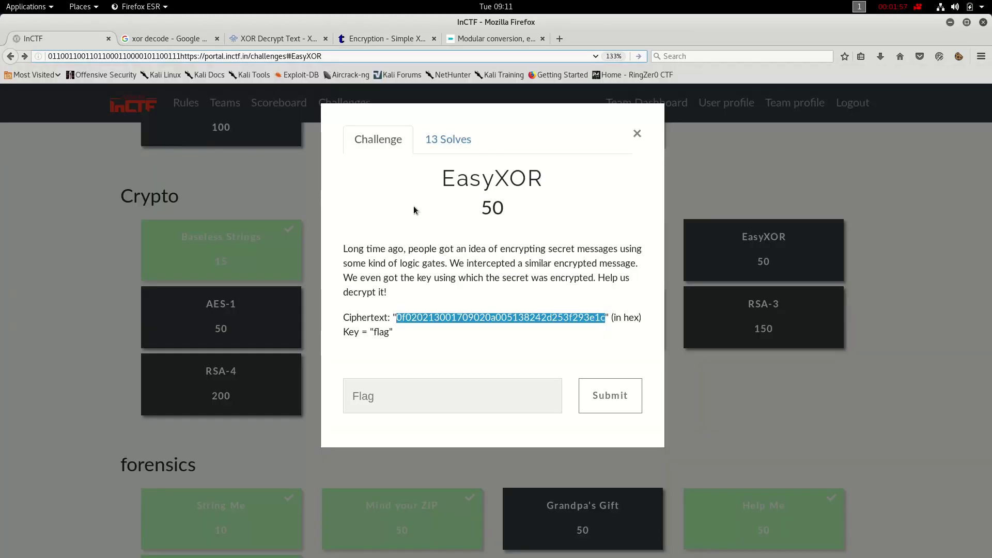
left_click(197, 232)
left_click(474, 39)
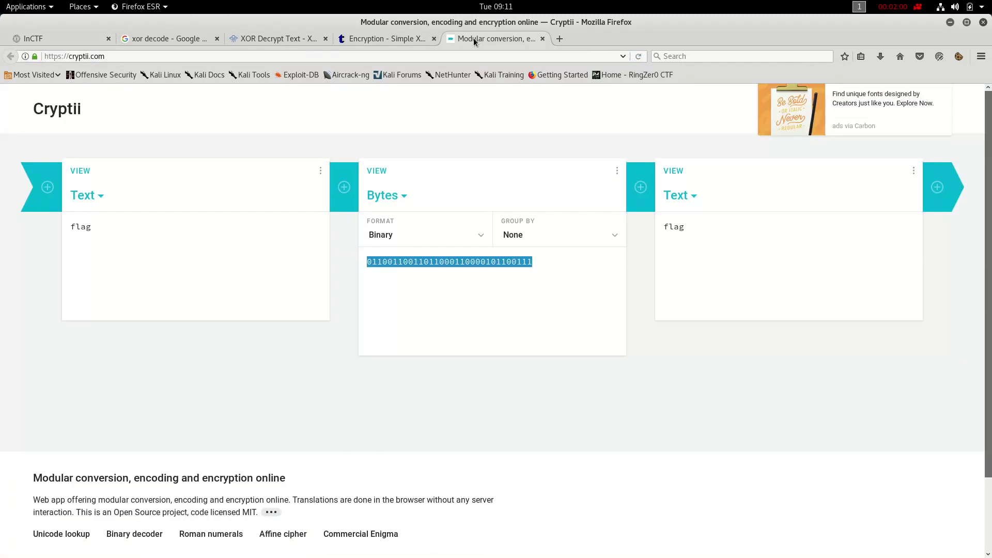
left_click(381, 37)
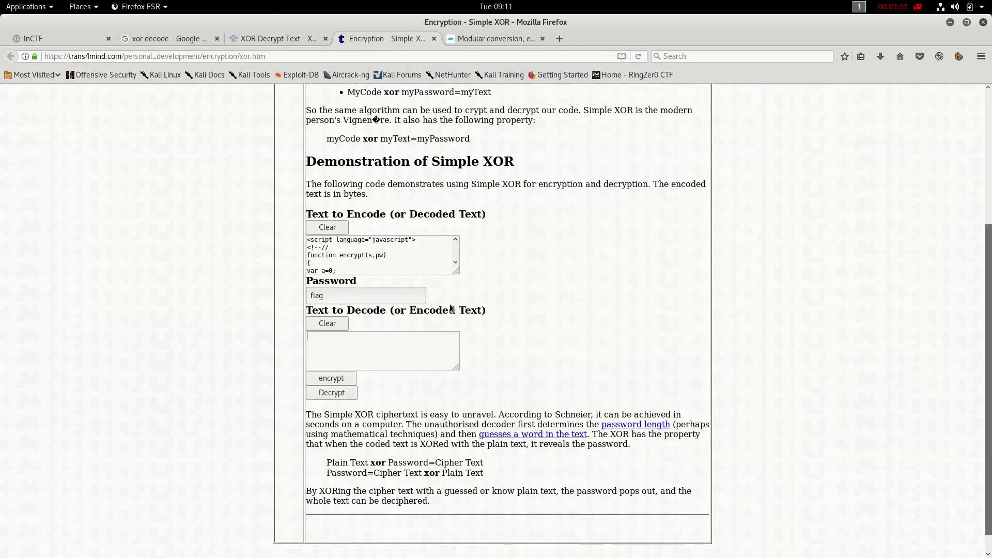
key("ctrl+v")
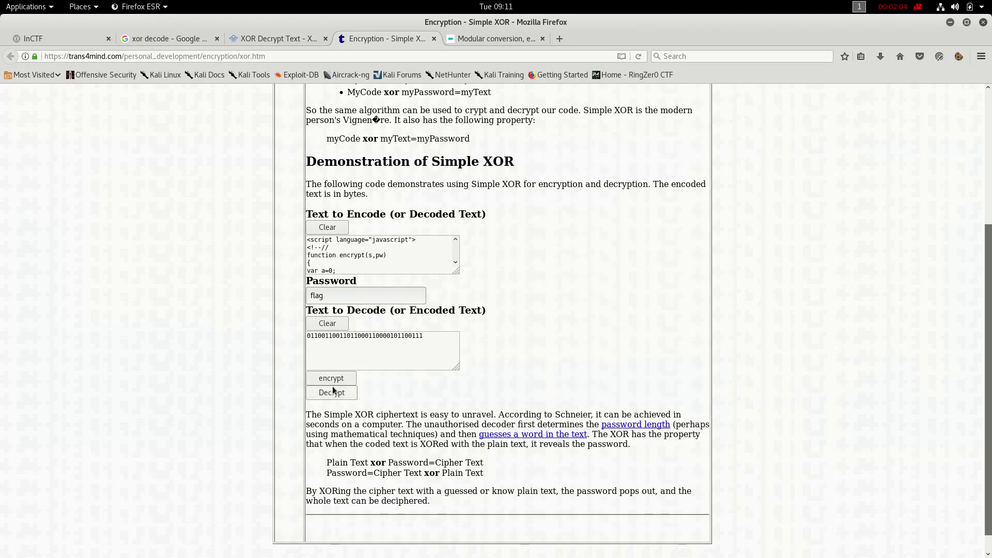
left_click(333, 387)
left_click_drag(373, 243, 297, 235)
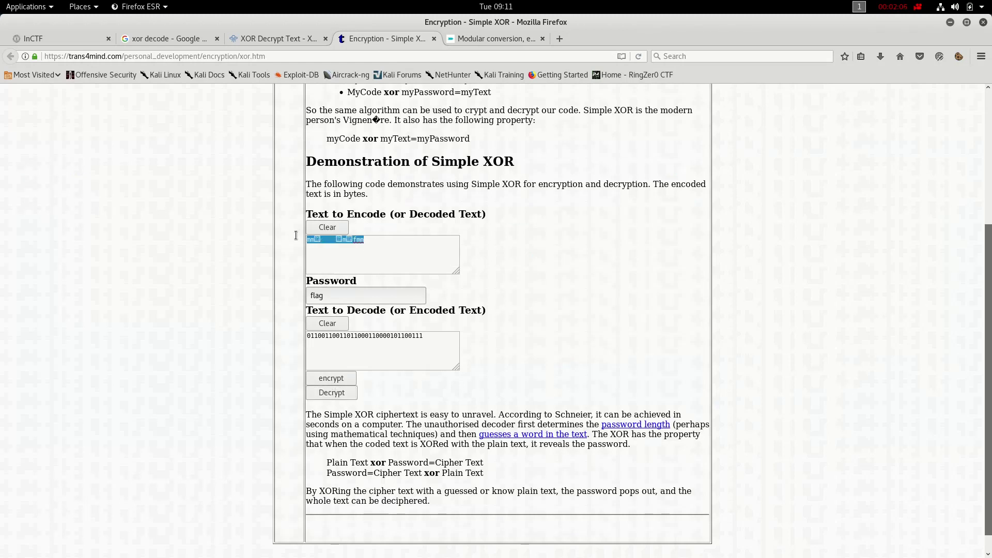
left_click(313, 245)
left_click(434, 39)
left_click(65, 32)
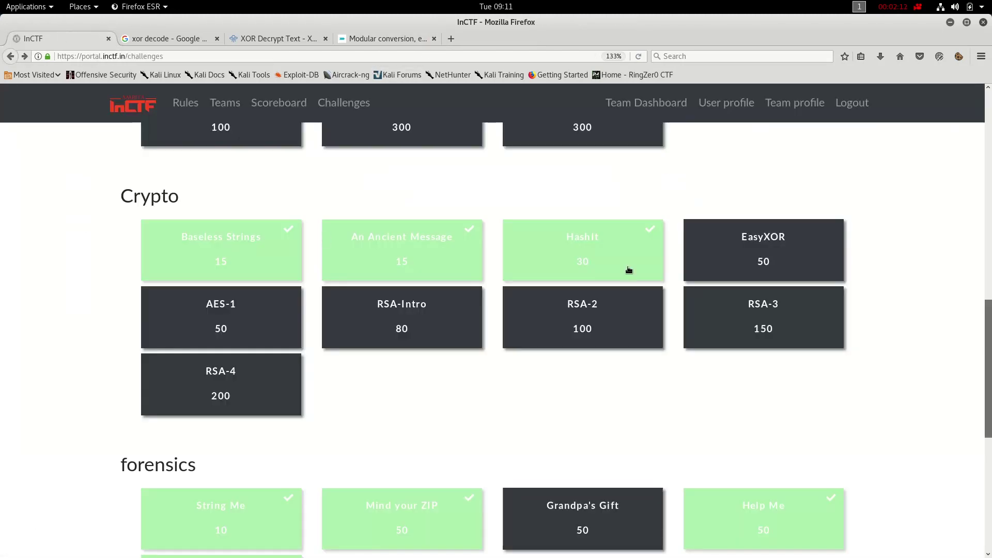
Paste the binary string into Browserling's XOR Decryptor input, then clear it.
left_click(704, 255)
left_click(336, 37)
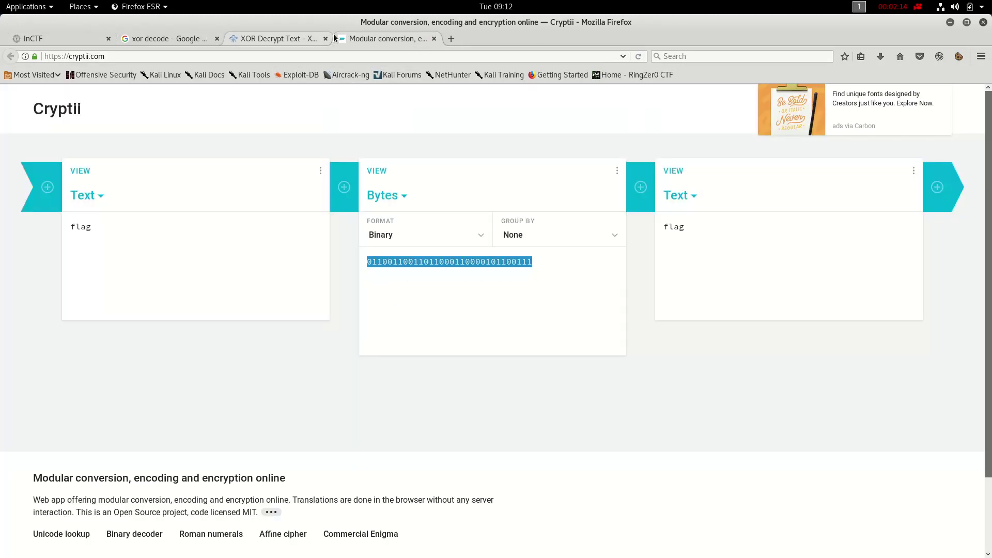
left_click(300, 38)
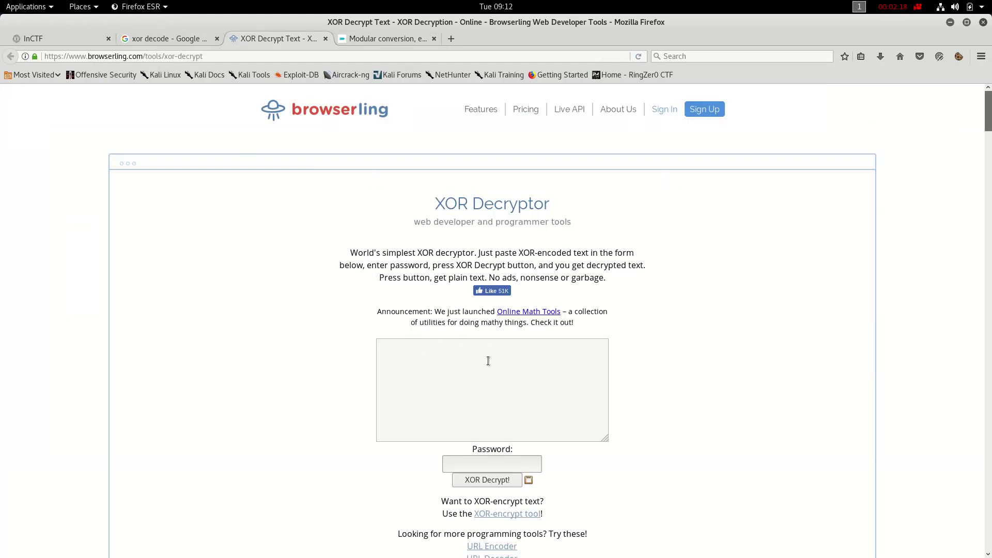
key("ctrl+v")
key("ctrl+a")
key("BackSpace")
Copy the EasyXOR hex ciphertext into Browserling's encrypted input.
left_click(62, 39)
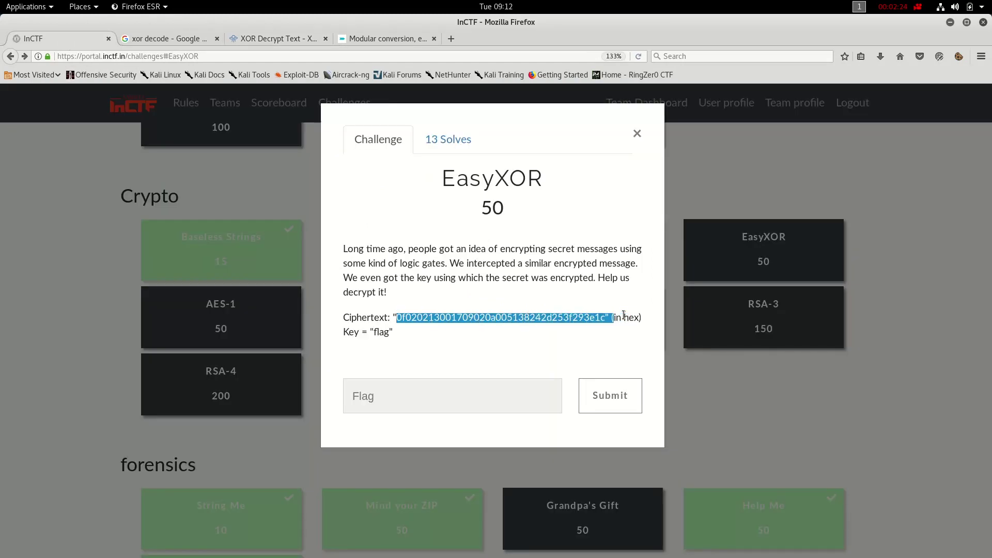
left_click_drag(396, 317, 609, 317)
key("ctrl+c")
left_click(277, 38)
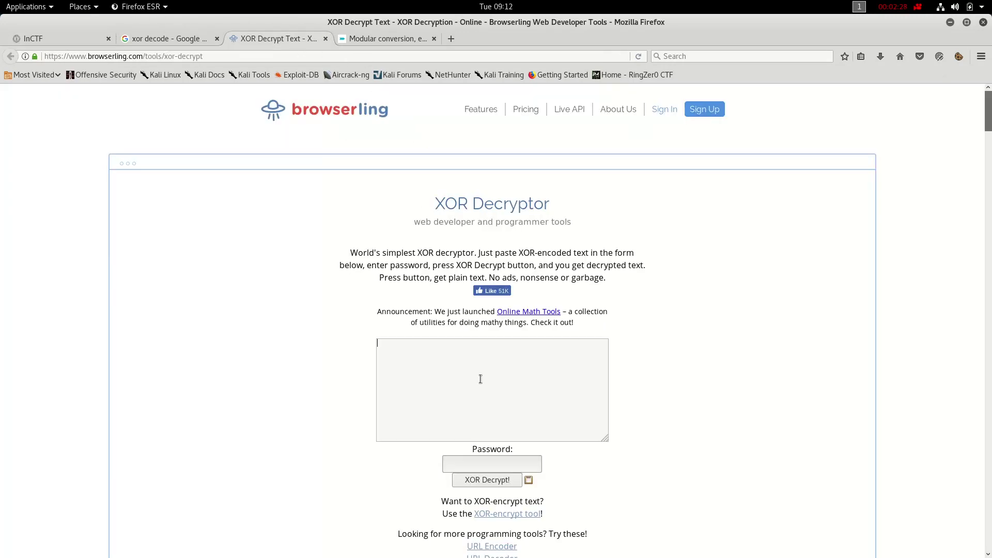
key("ctrl+b")
key("ctrl+b")
key("ctrl+v")
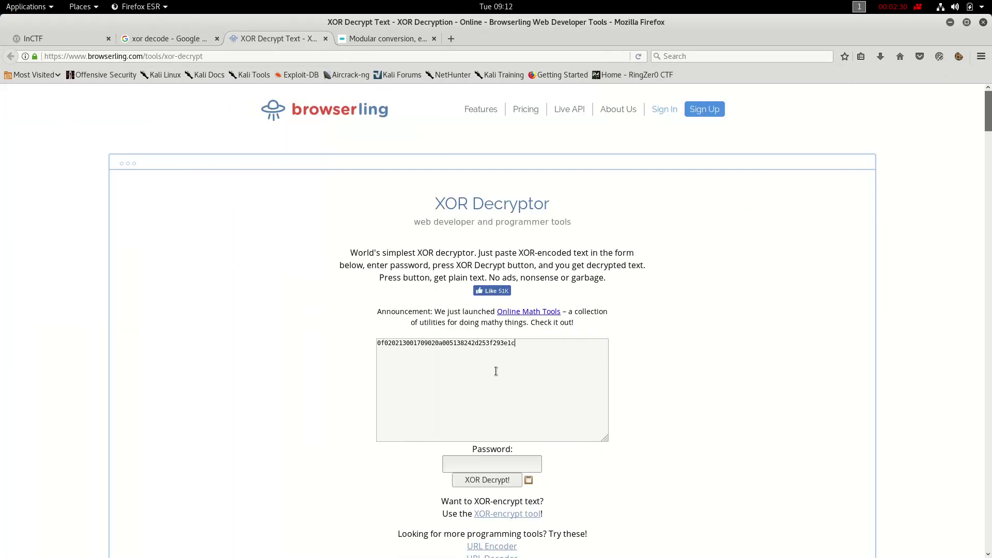
left_click(487, 461)
left_click(494, 479)
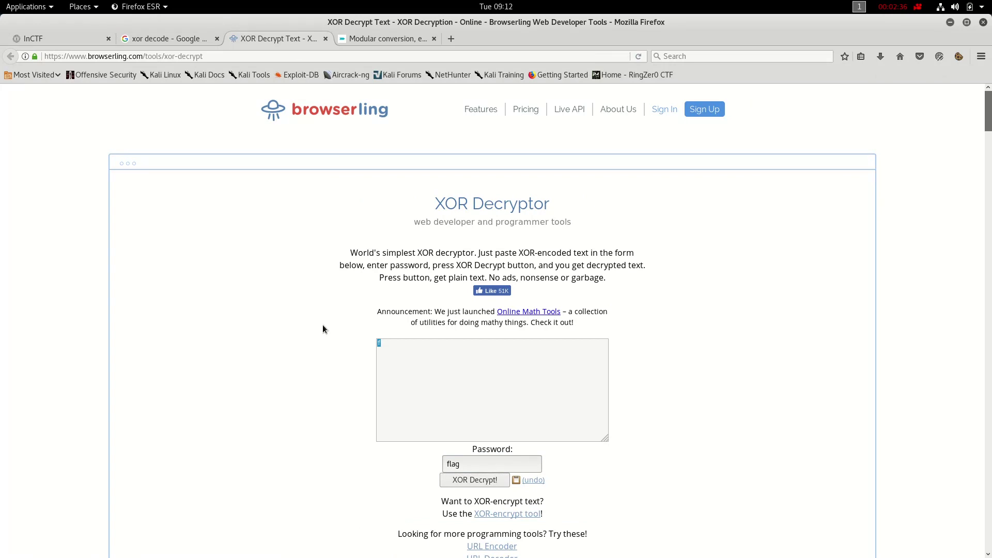
left_click(402, 356)
key("ctrl+z")
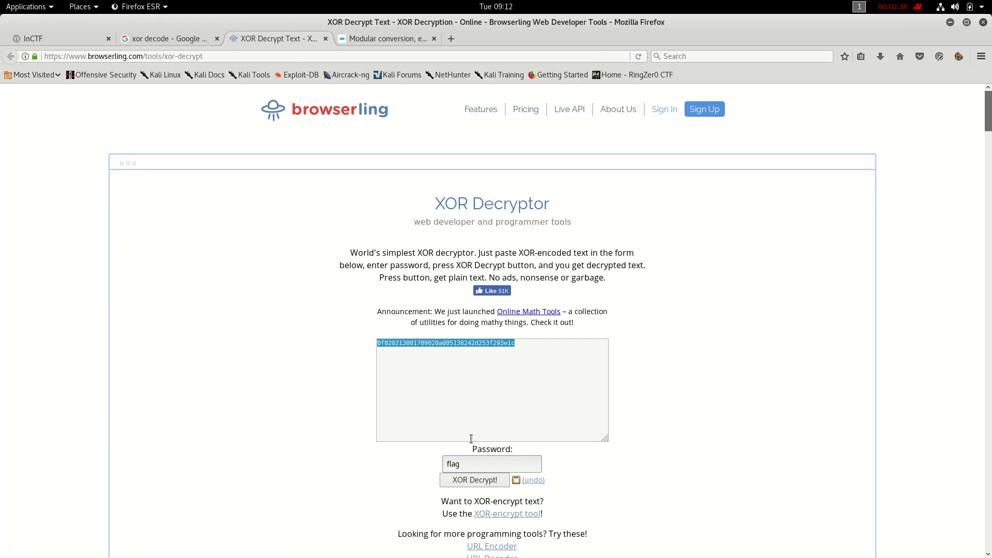
left_click_drag(473, 464, 414, 466)
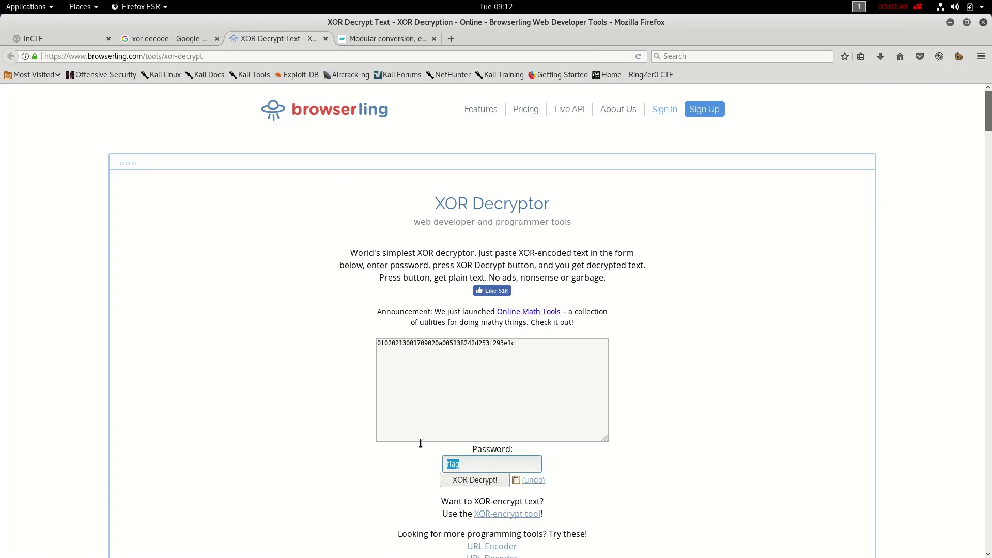
triple_click(486, 356)
left_click(486, 356)
Convert 'flag' to ungrouped hex 666c6167 in Cryptii using a Bytes view.
left_click_drag(480, 464, 414, 459)
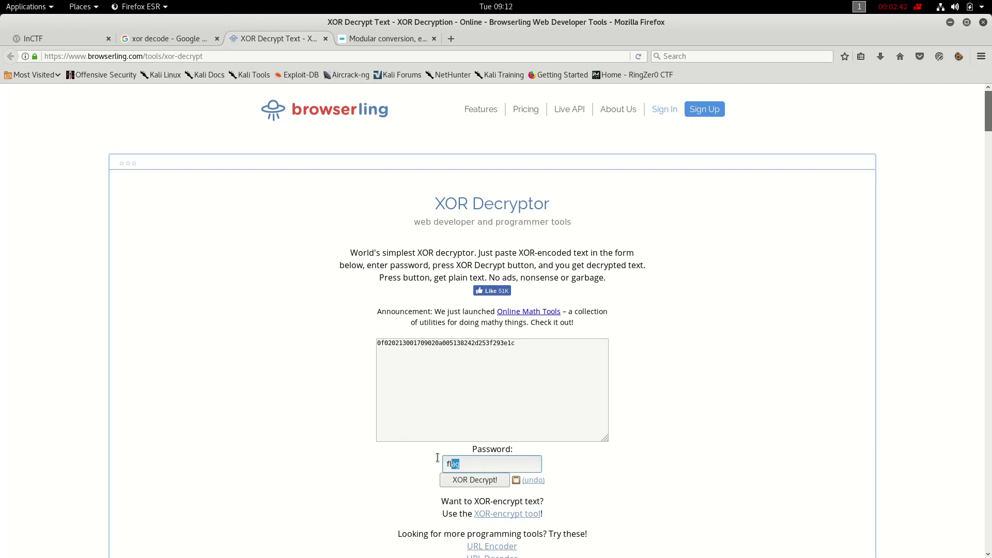
left_click(335, 39)
left_click(211, 236)
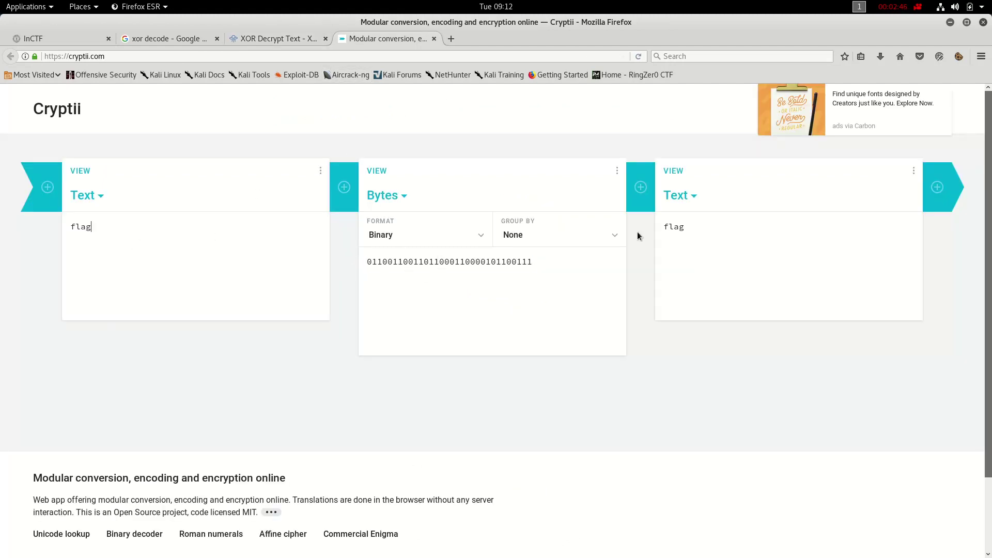
left_click(913, 171)
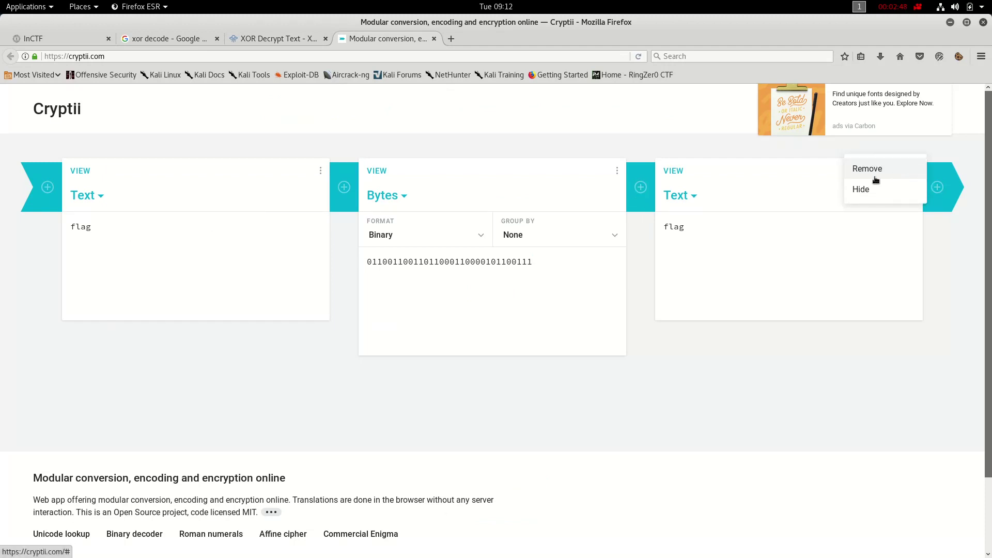
left_click(874, 176)
left_click(820, 186)
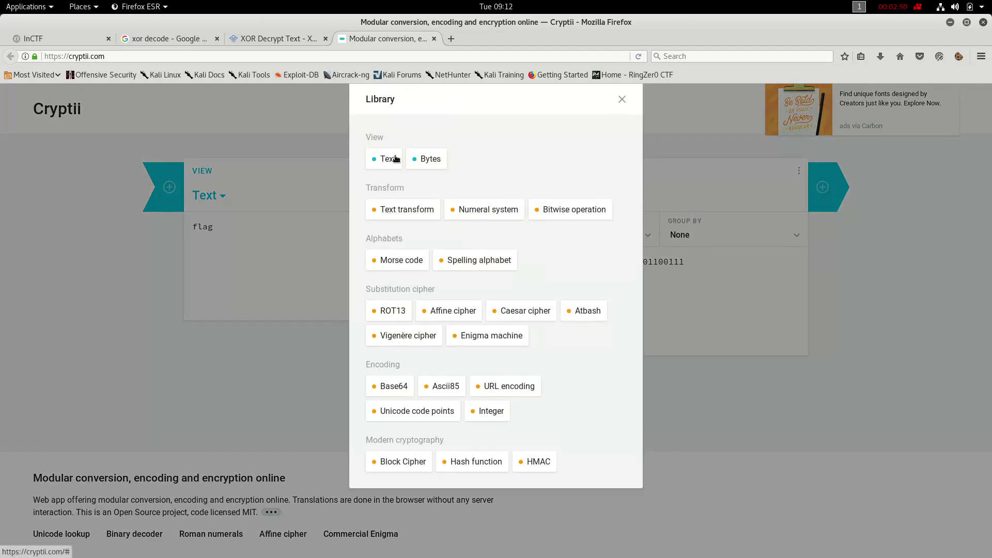
left_click(427, 159)
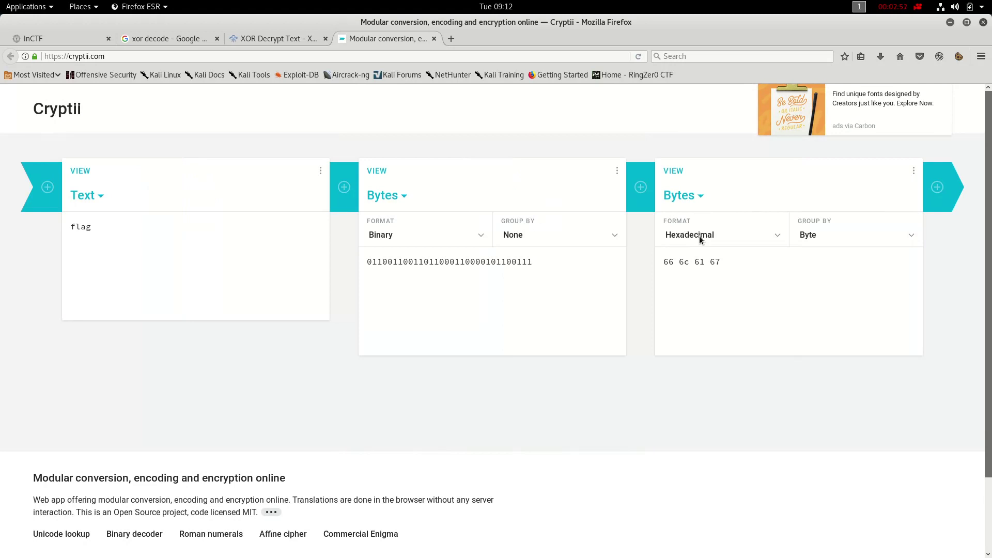
left_click(878, 236)
left_click(831, 256)
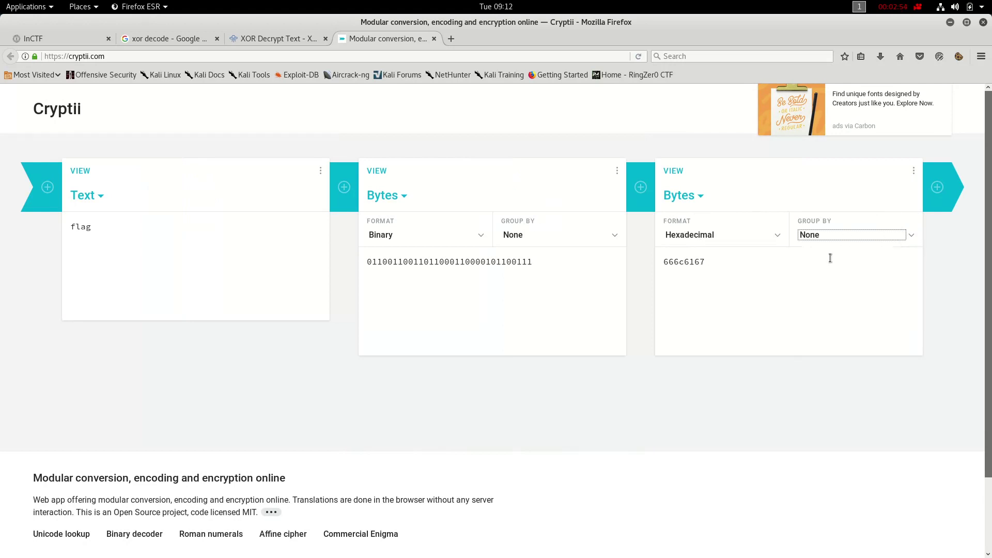
double_click(731, 263)
key("ctrl+c")
left_click(287, 36)
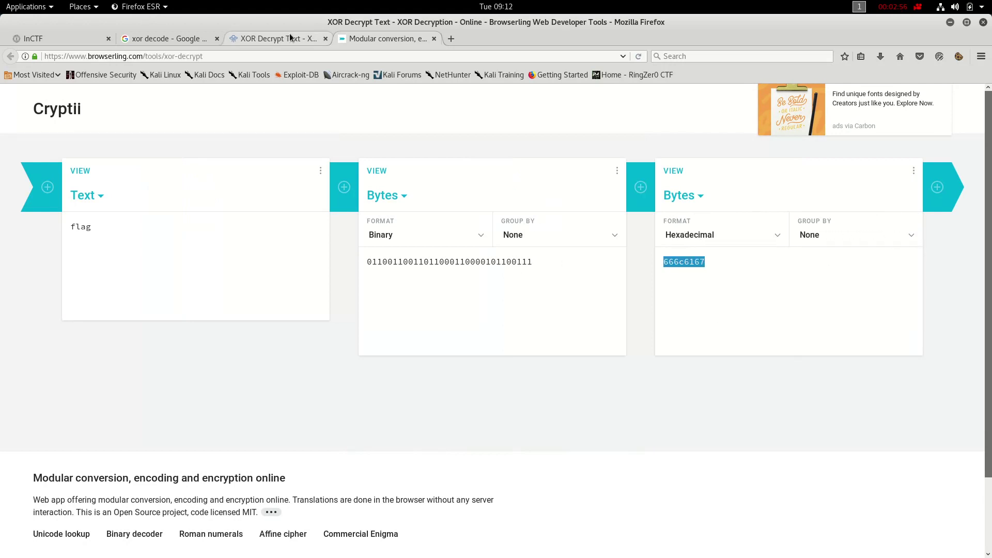
key("ctrl+v")
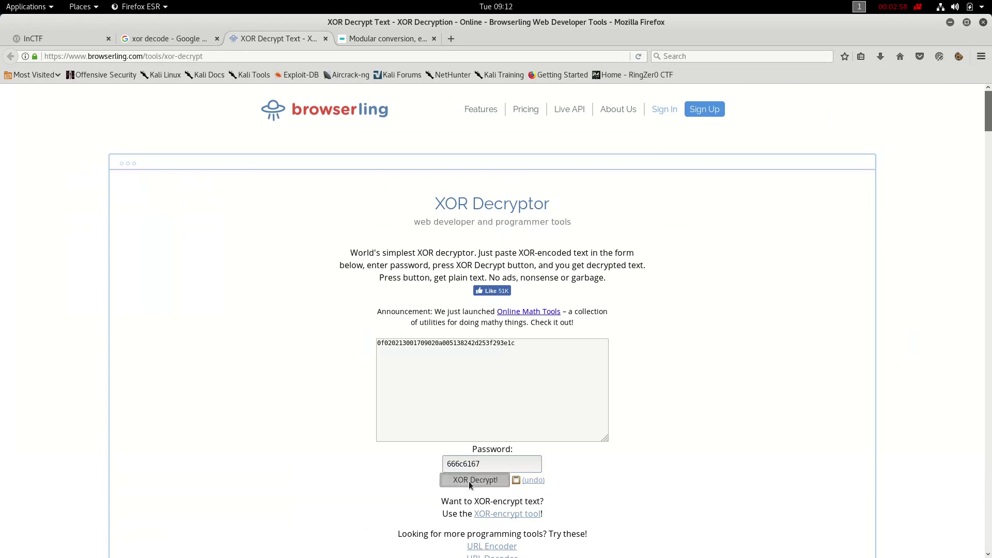
left_click(469, 480)
left_click(478, 426)
key("ctrl+v")
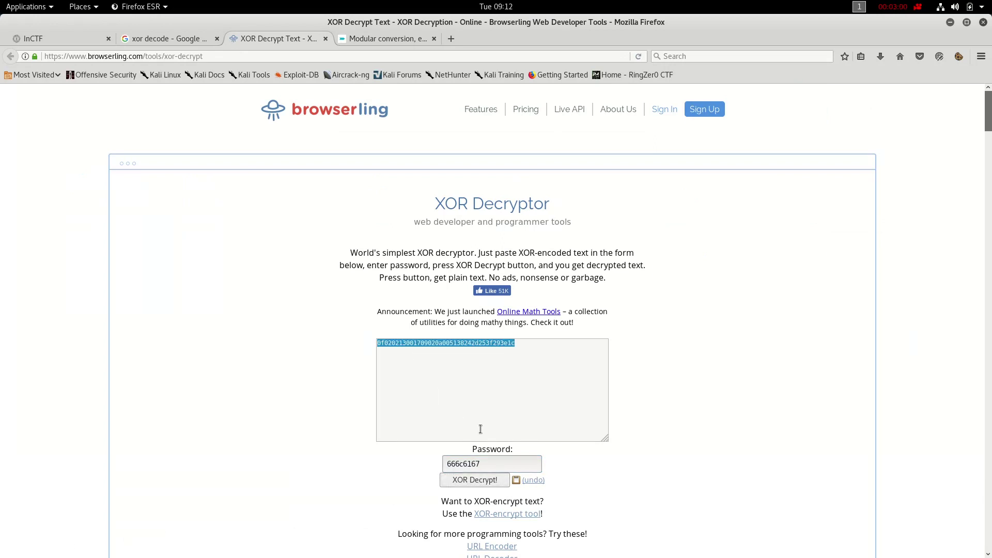
Decrypt with the binary string of 'flag' as password, getting '0', then restore the ciphertext.
left_click(385, 39)
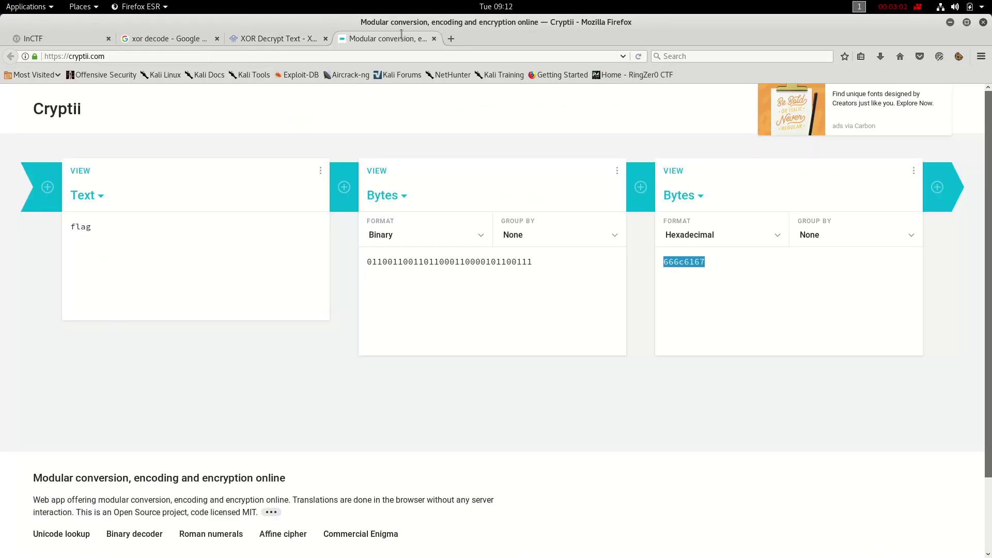
left_click(539, 268)
key("ctrl+a")
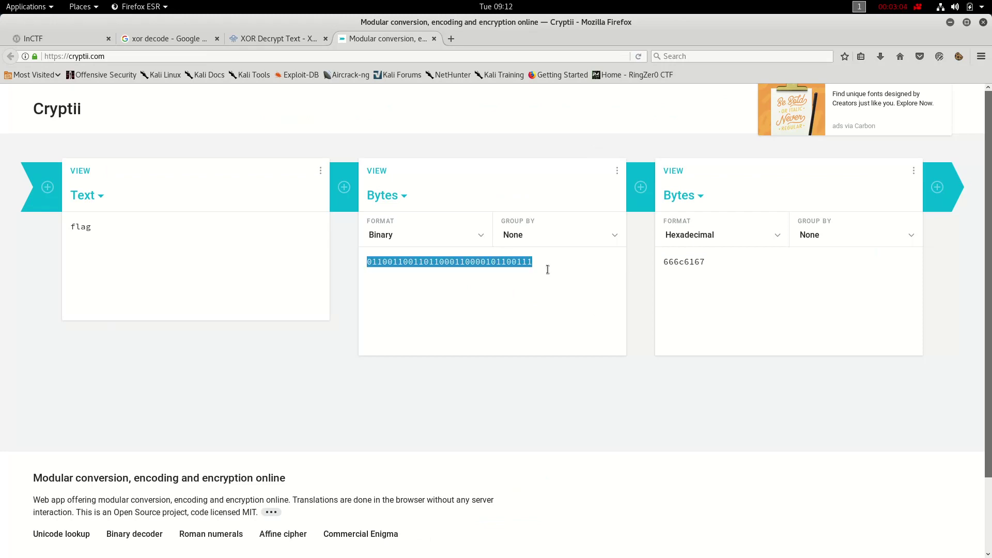
left_click(293, 40)
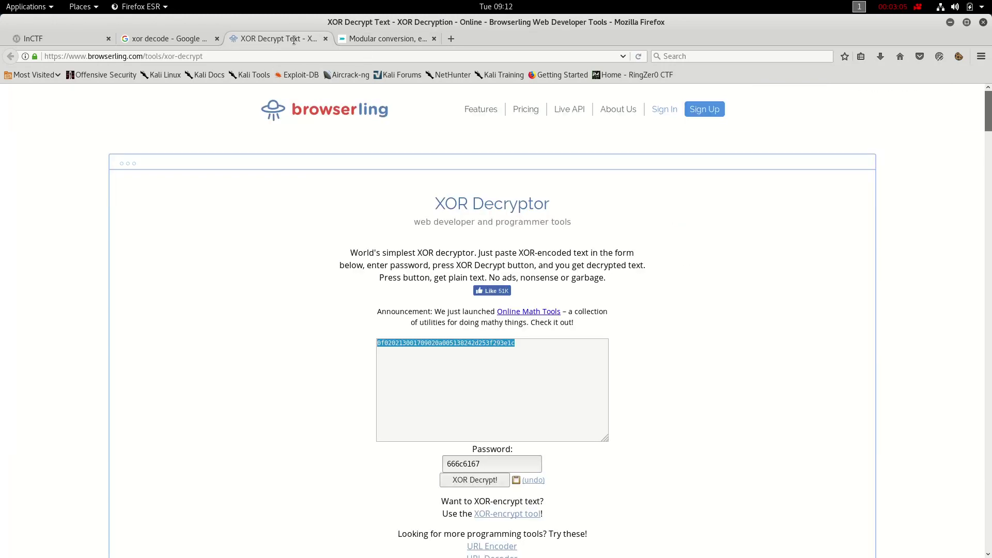
left_click(496, 462)
key("ctrl+s")
key("Escape")
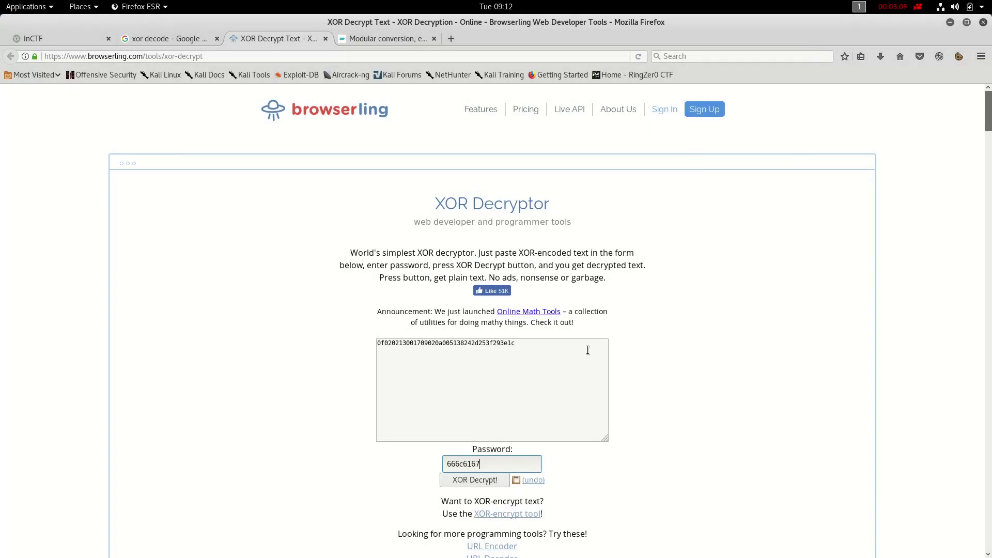
key("ctrl+a")
key("ctrl+v")
left_click(488, 481)
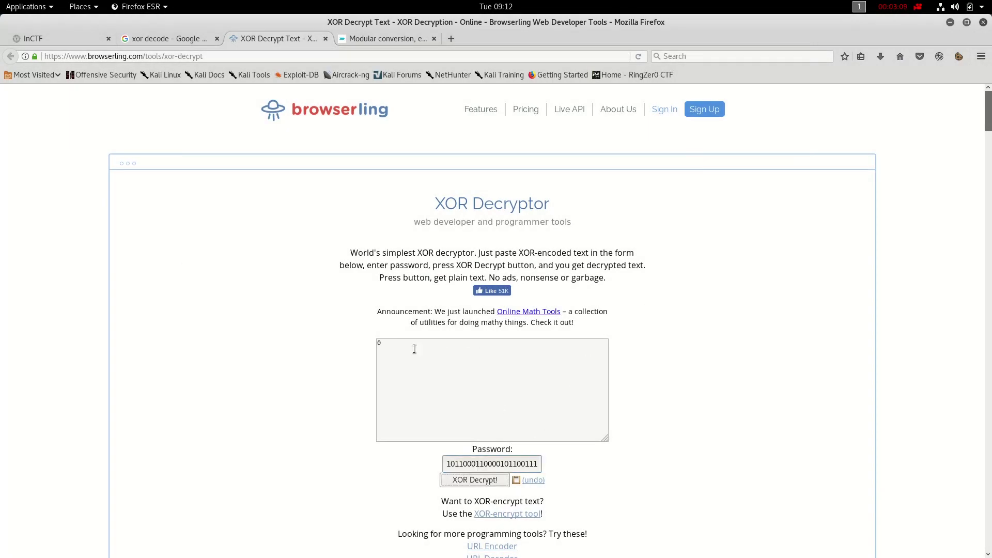
key("ctrl+z")
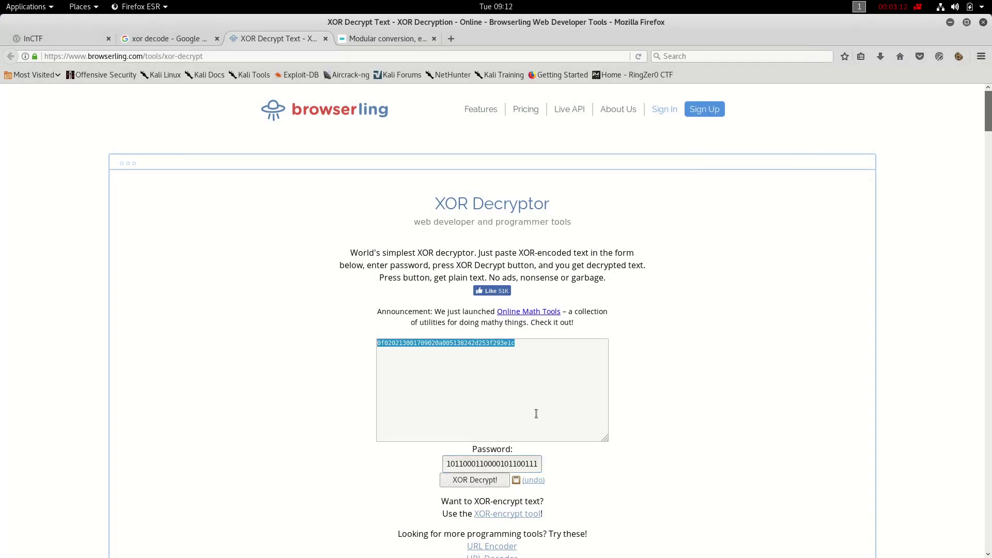
left_click(528, 350)
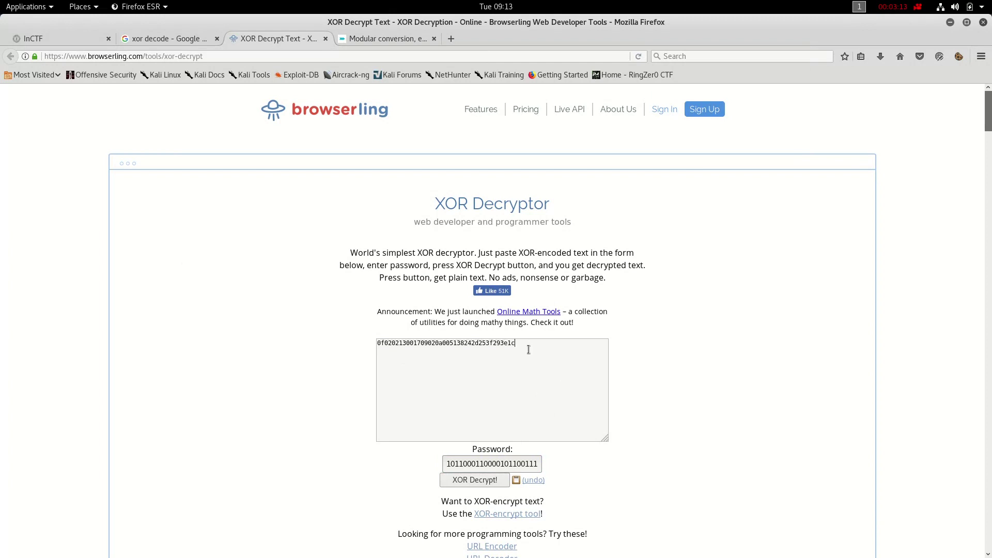
Delete the password and the hex ciphertext from Browserling's decryptor.
left_click_drag(513, 350, 380, 343)
left_click_drag(518, 464, 409, 460)
key("ctrl+a")
key("BackSpace")
double_click(536, 368)
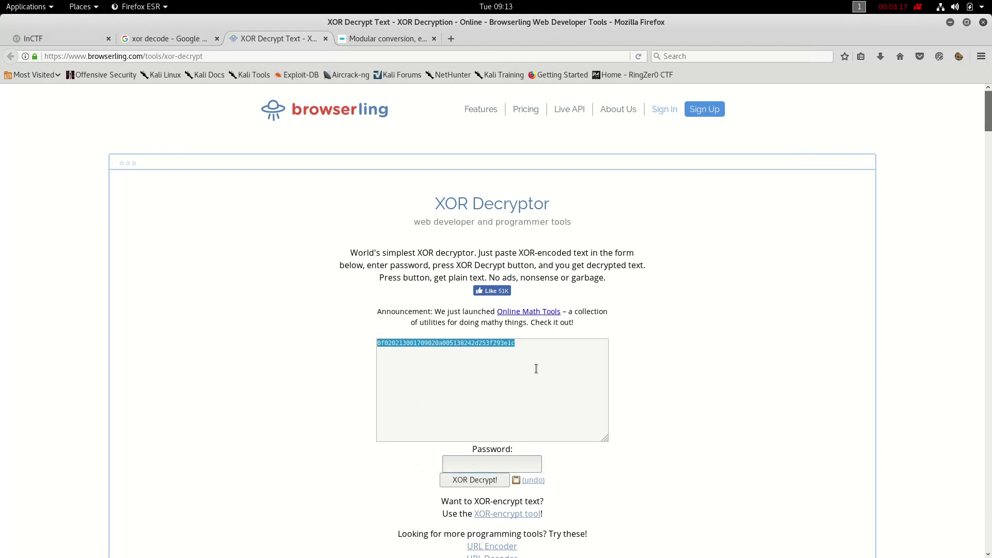
left_click(537, 368)
key("ctrl+a")
key("ctrl+c")
key("BackSpace")
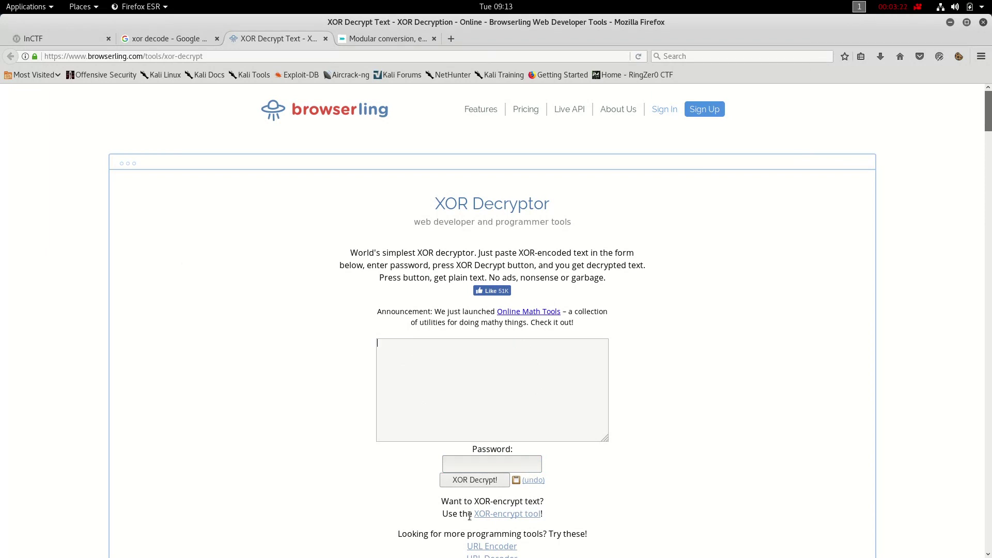
left_click_drag(471, 515, 546, 513)
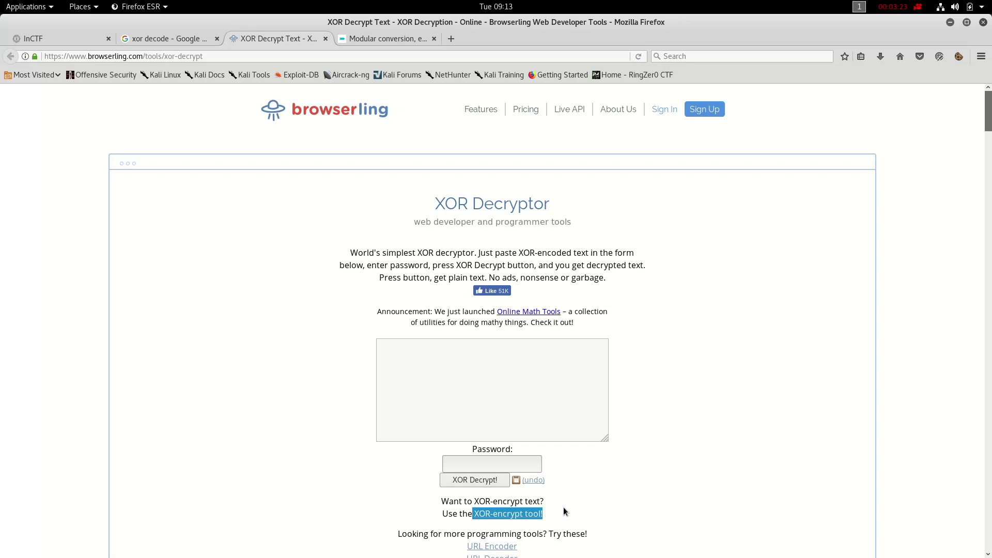
Encrypt 'inctf' with key 'flag' in the XOR Encryptor, getting 0f-02-02-13-00.
left_click(518, 512)
middle_click(513, 514)
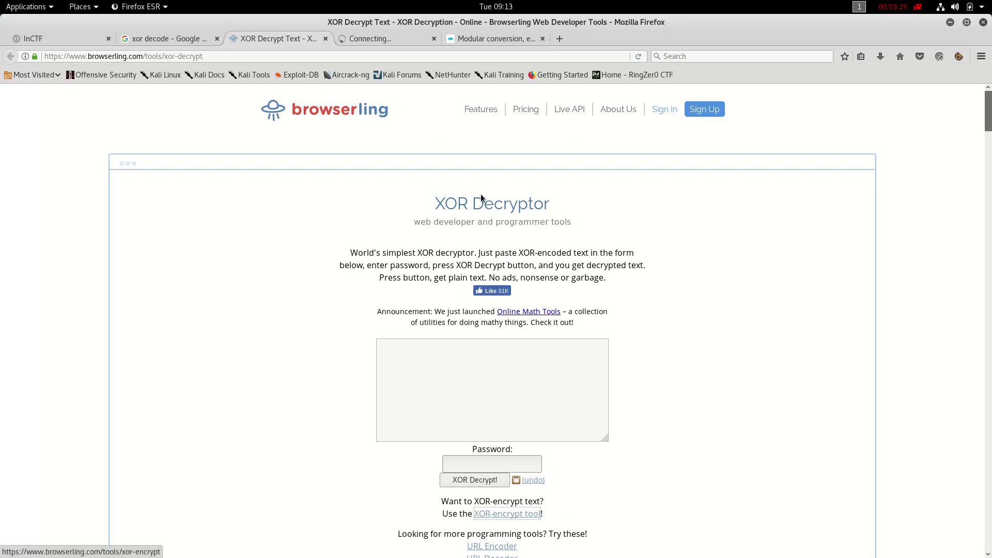
left_click(374, 39)
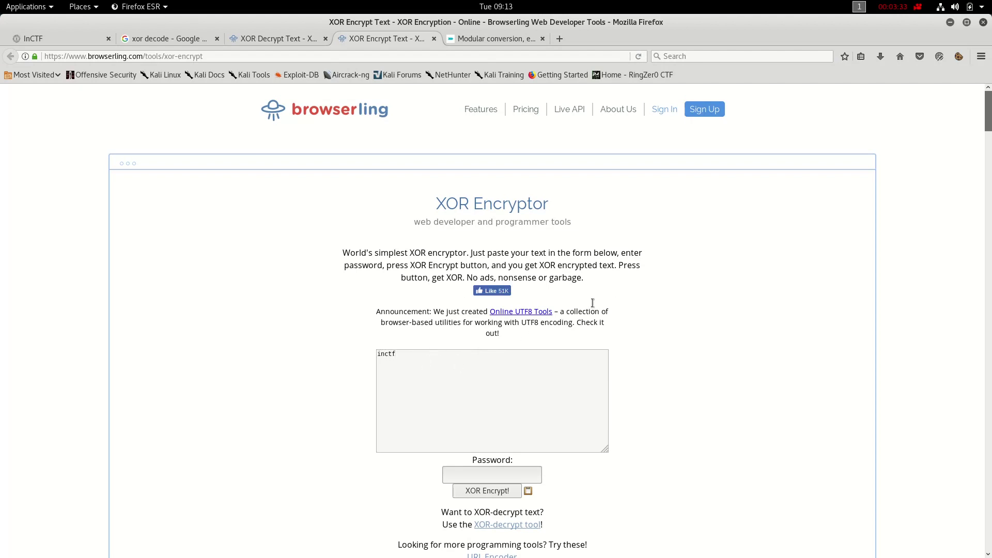
left_click(482, 471)
left_click(486, 491)
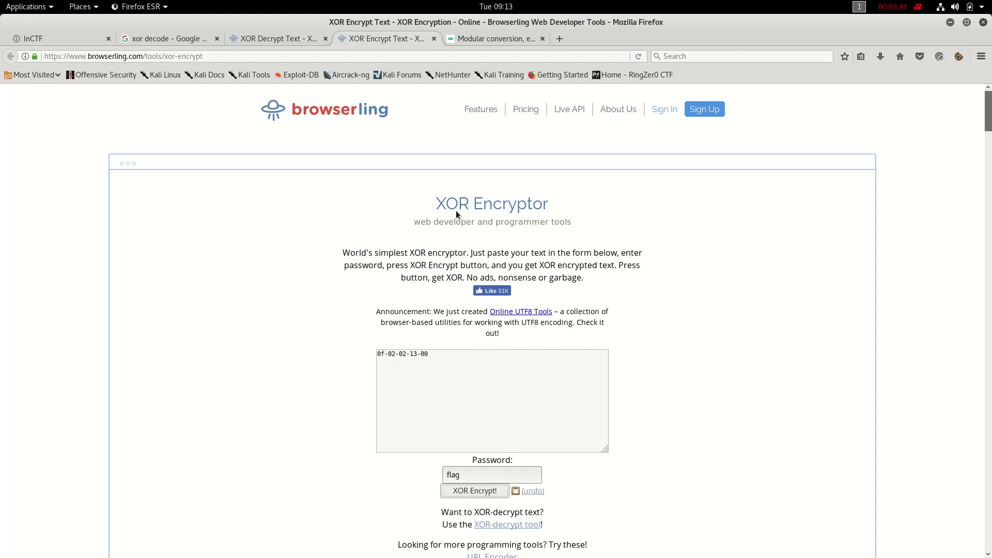
left_click(109, 45)
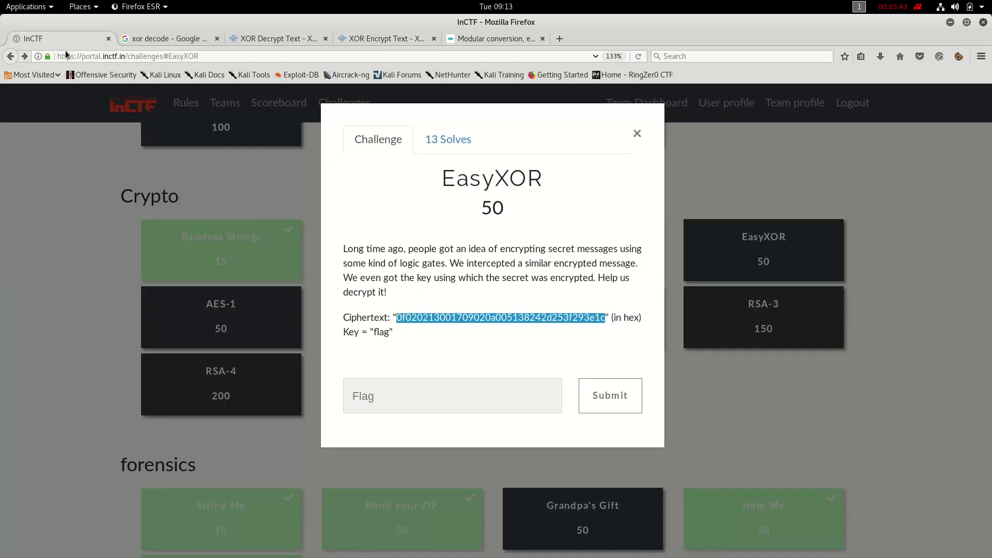
Check the encryptor's 0f-02-02-13-00 output, then empty the XOR Decryptor's binary input.
left_click(406, 319)
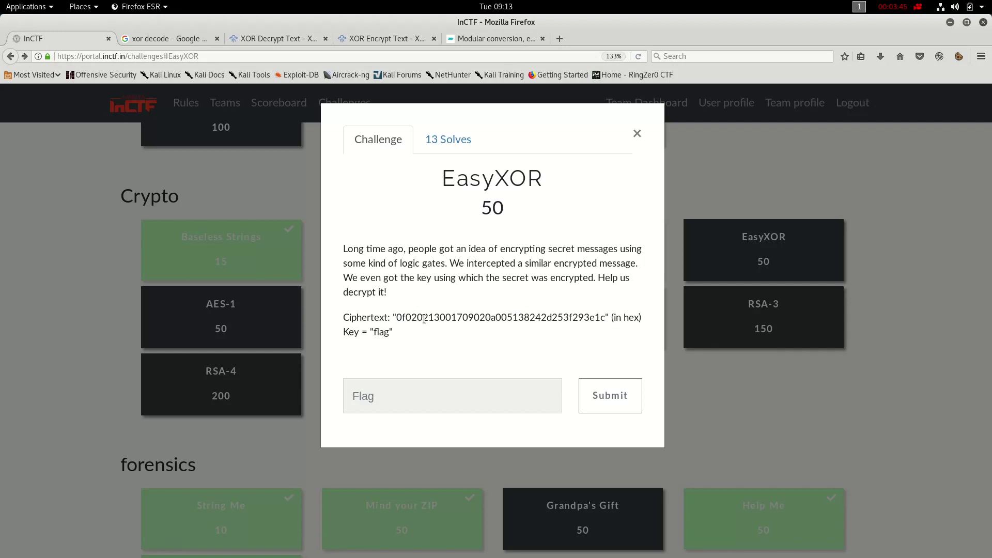
left_click(482, 39)
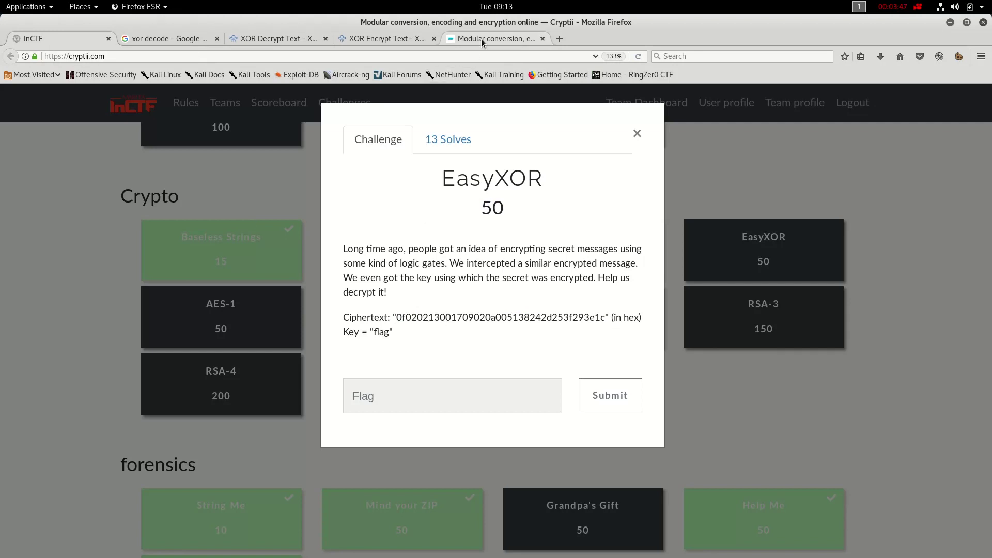
left_click(424, 38)
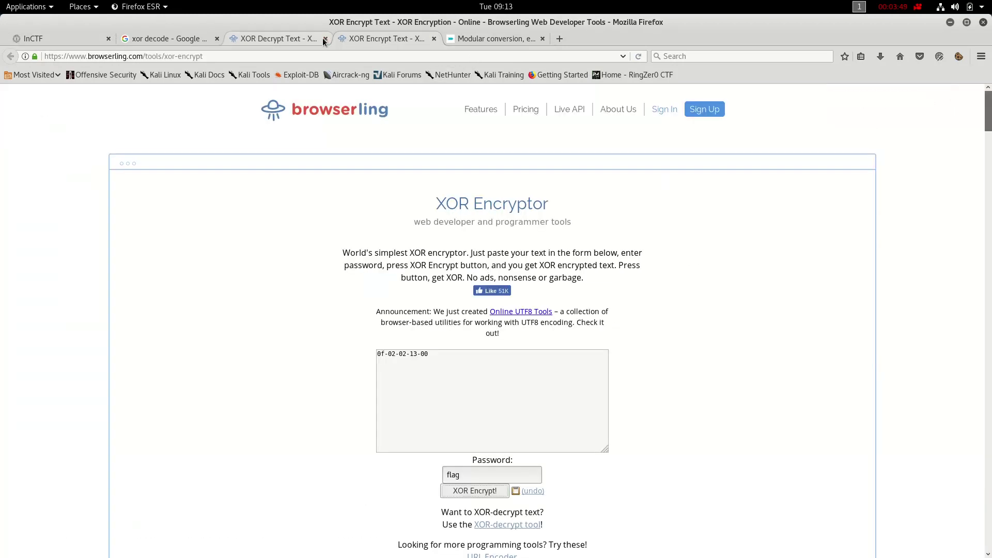
left_click_drag(389, 353, 382, 354)
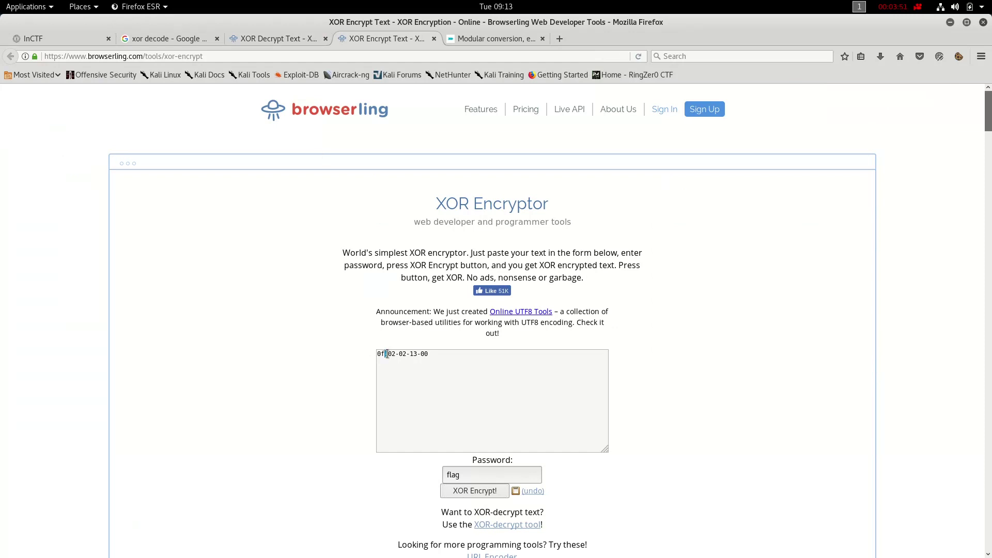
left_click(398, 355)
left_click(437, 353)
key("ctrl+Page_Up")
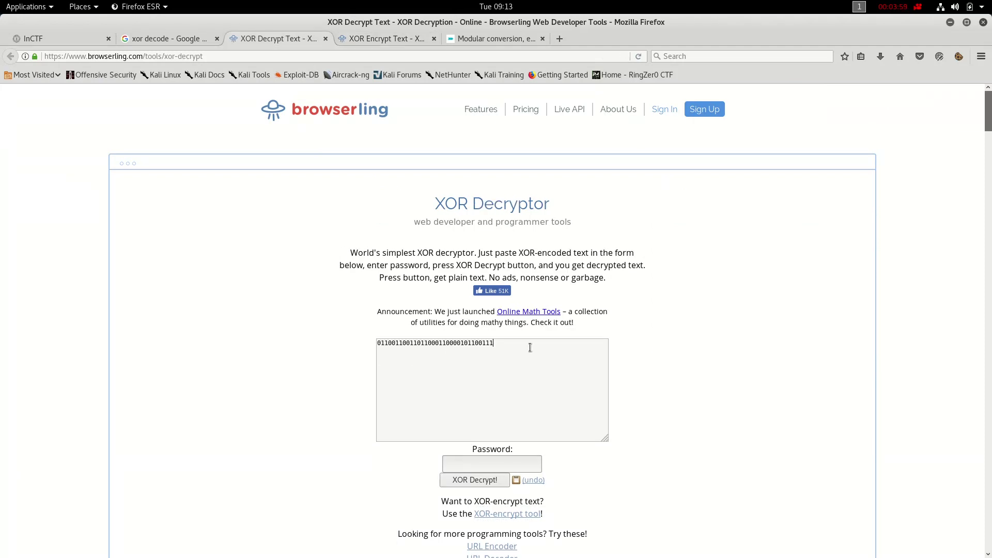
key("ctrl+a")
key("BackSpace")
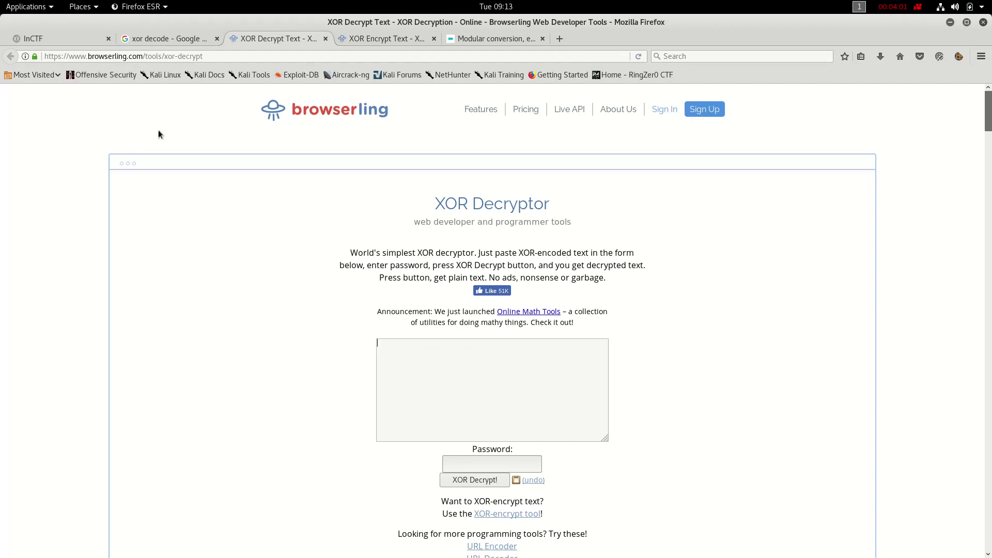
Select and copy the complete EasyXOR hex ciphertext from the challenge.
left_click(75, 40)
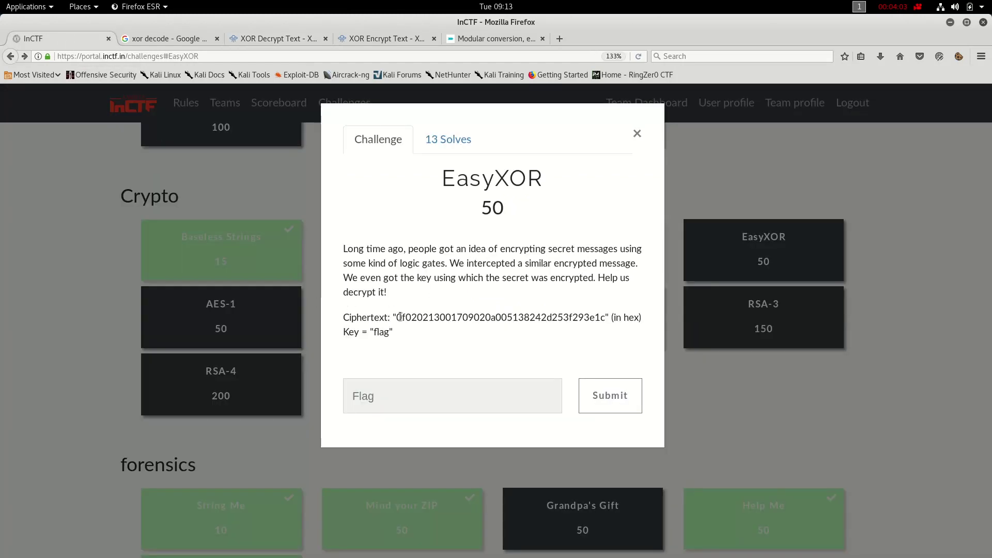
left_click_drag(397, 317, 613, 318)
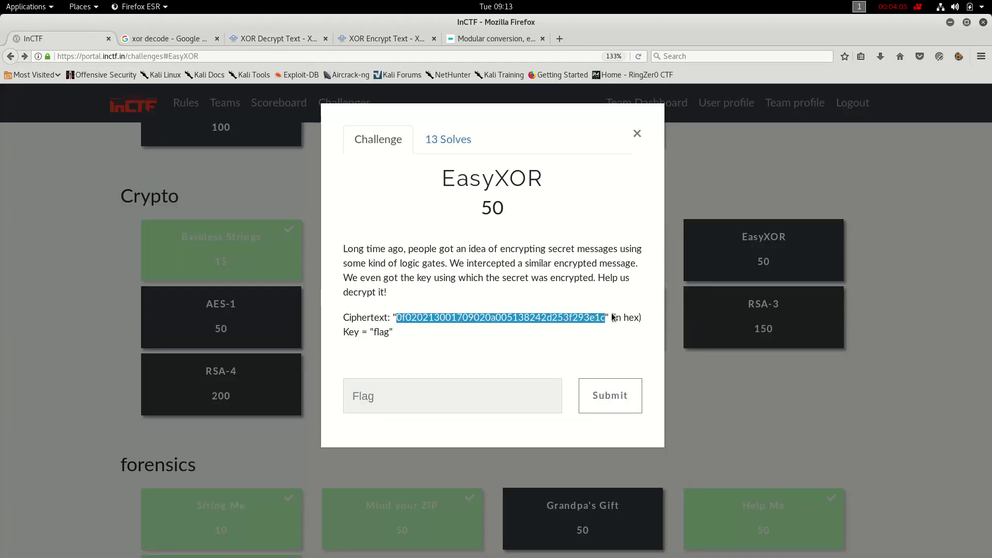
left_click(491, 38)
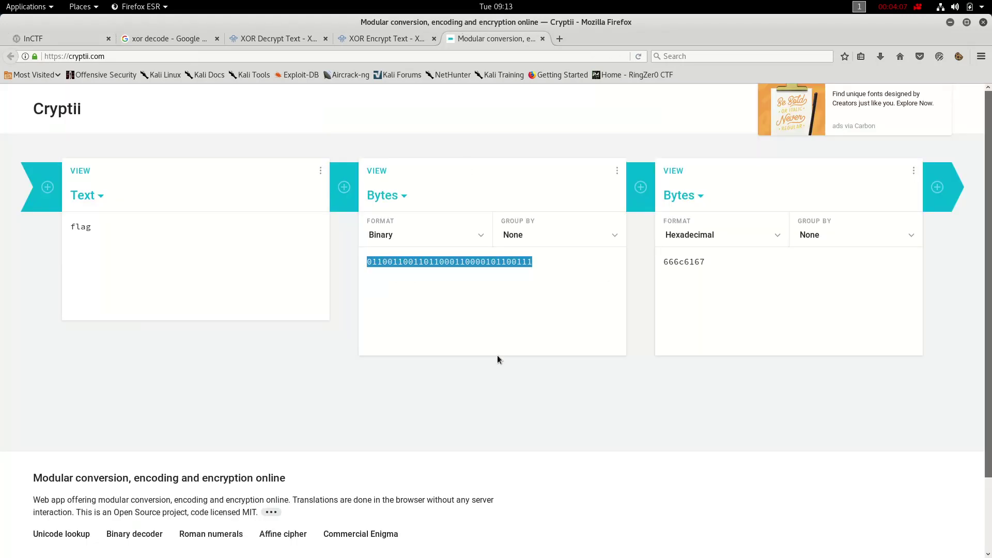
left_click(369, 34)
Paste the ciphertext, separate every hex byte pair with '-', copy it, and close the encryptor.
triple_click(470, 382)
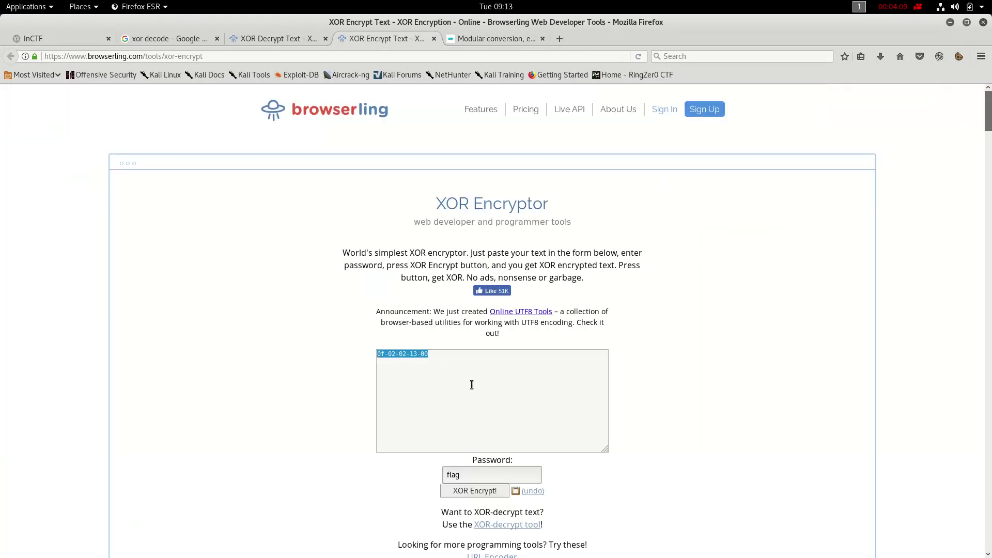
key("ctrl+v")
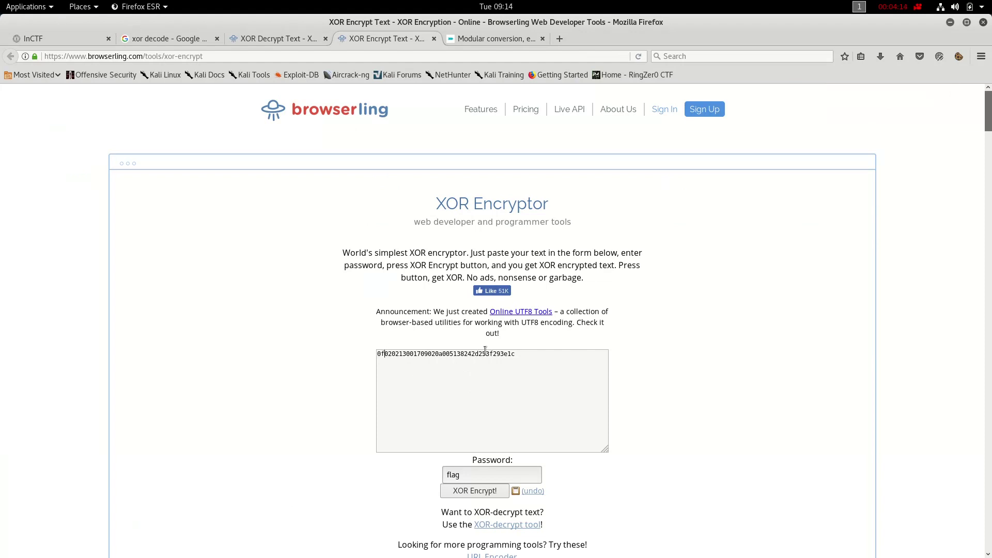
type("-02")
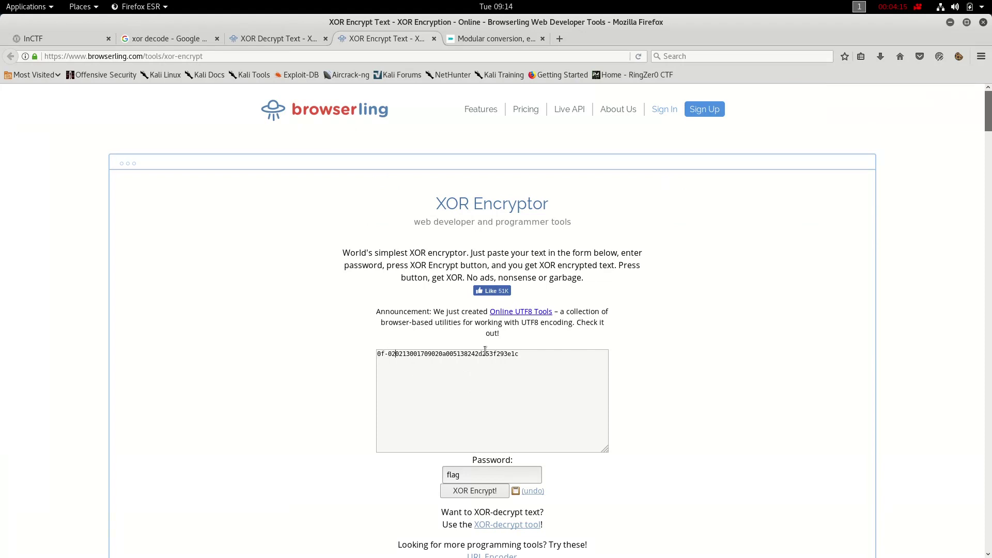
type("-")
key("Right")
key("Right")
key("minus")
key("Right")
key("Right")
key("minus")
key("Right")
key("Right")
key("minus")
key("Right")
key("Right")
key("minus")
key("Right")
key("Right")
key("minus")
key("Right")
key("Right")
key("minus")
key("Right")
key("Right")
key("minus")
key("Right")
key("Right")
key("minus")
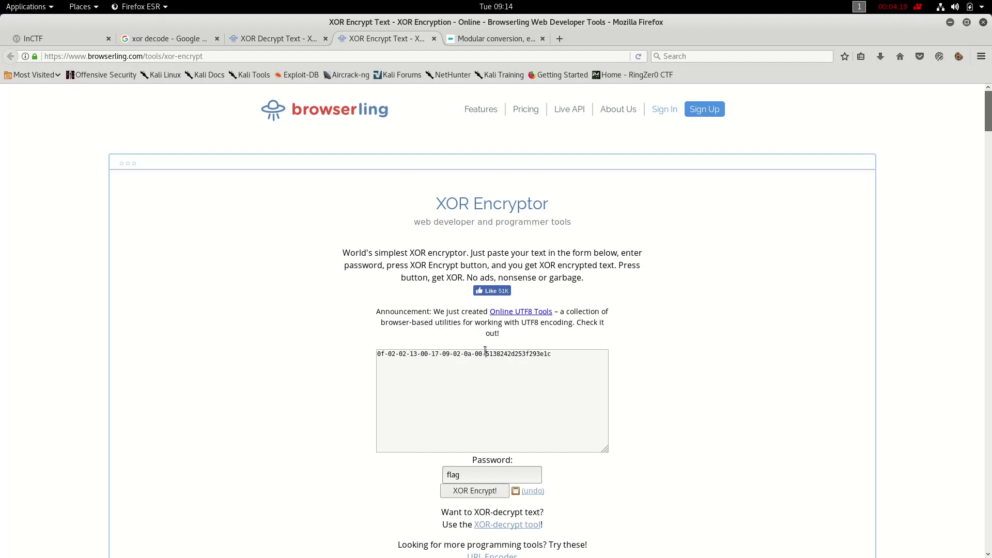
key("Right")
key("Right")
key("minus")
key("Right")
key("Right")
key("minus")
key("Right")
key("Right")
key("minus")
key("Right")
key("Right")
key("minus")
key("Right")
key("Right")
key("minus")
key("Right")
key("Right")
key("minus")
key("Right")
key("Right")
key("minus")
key("Right")
key("Right")
key("ctrl+a")
key("ctrl+c")
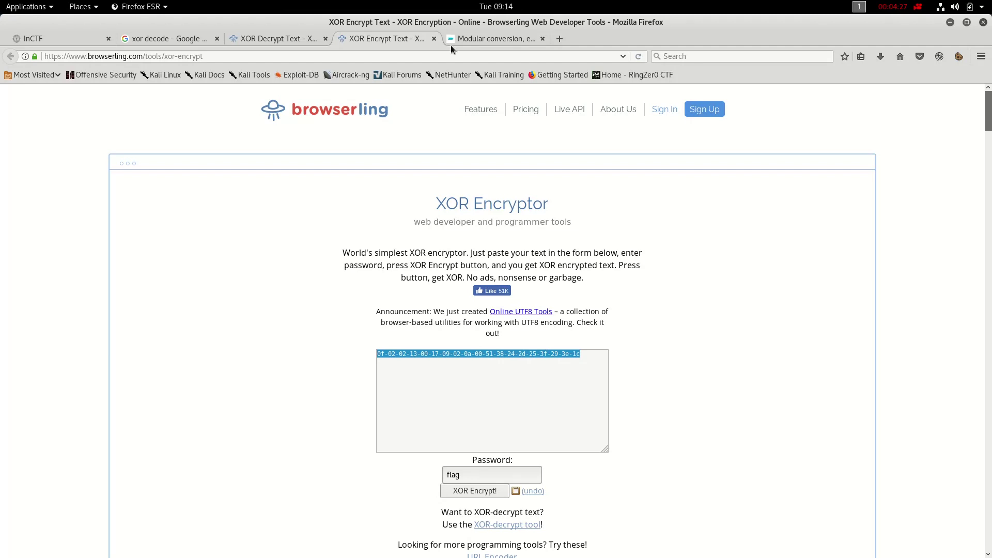
key("ctrl+w")
left_click(290, 39)
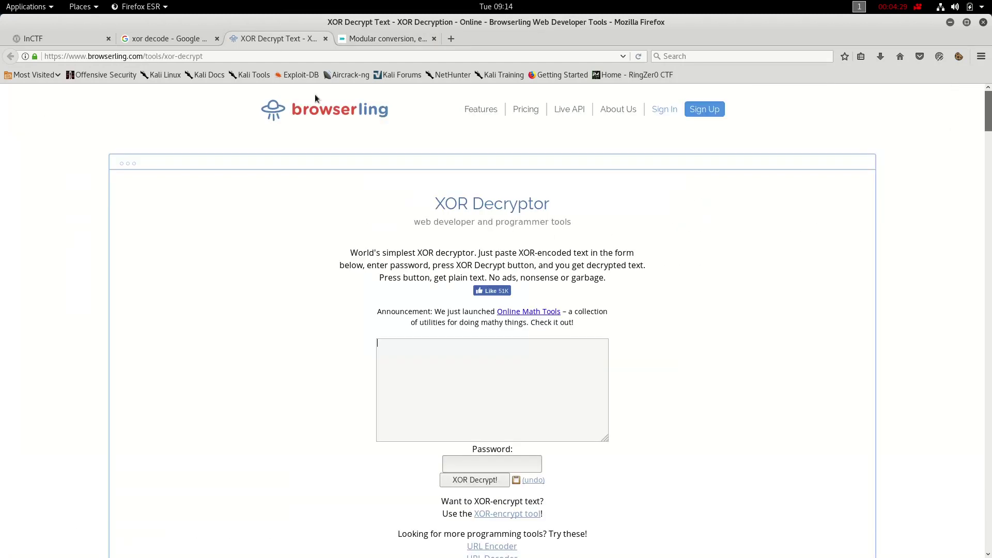
key("ctrl+v")
left_click(476, 460)
type("f")
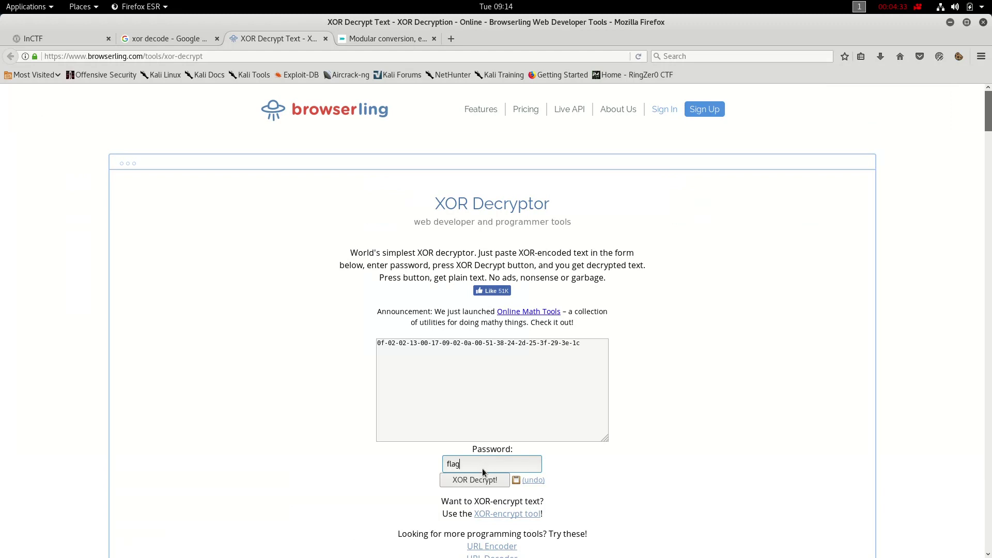
left_click(470, 480)
left_click_drag(472, 382, 296, 322)
key("ctrl+c")
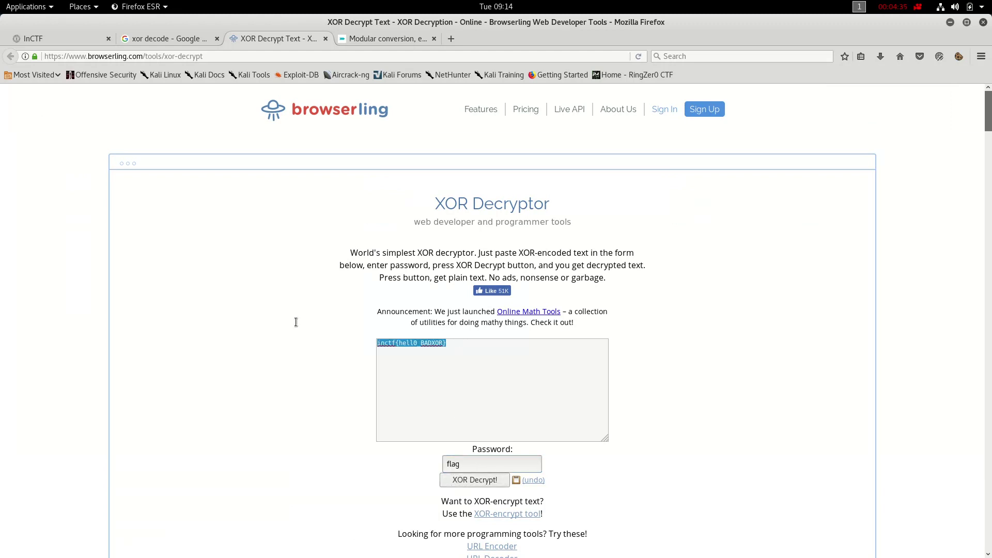
left_click(62, 38)
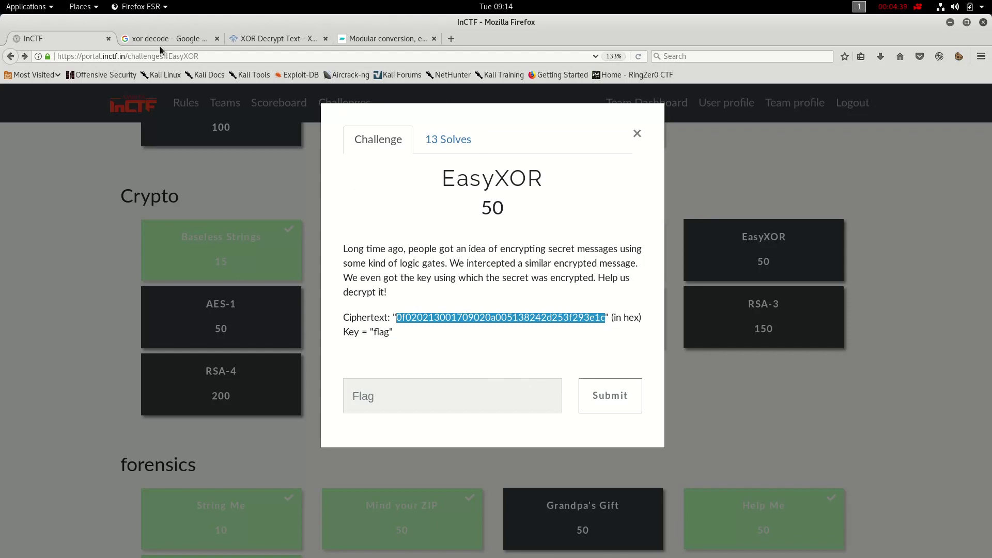
Paste inctf{hell0_BADXOR} into the EasyXOR flag field and submit it.
left_click(377, 395)
key("ctrl+v")
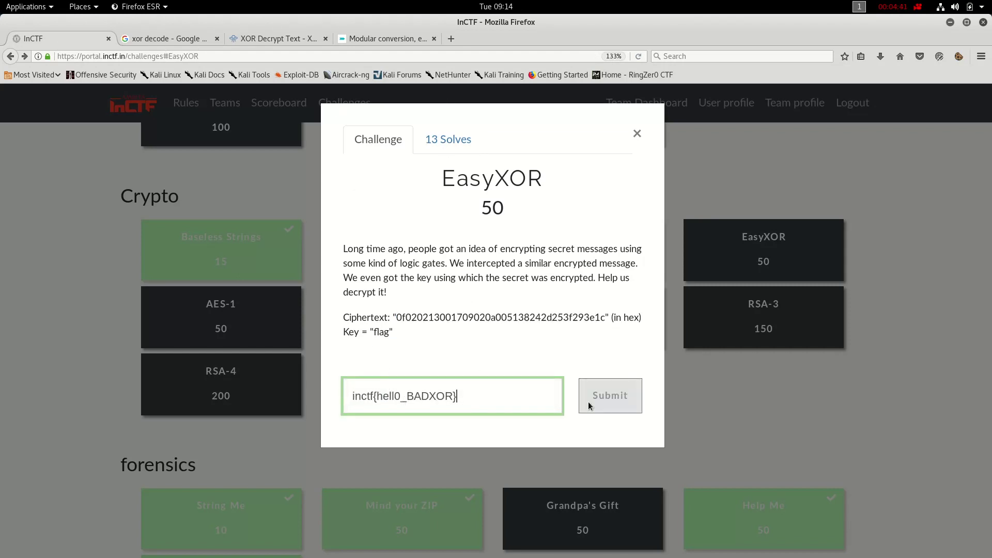
left_click(640, 405)
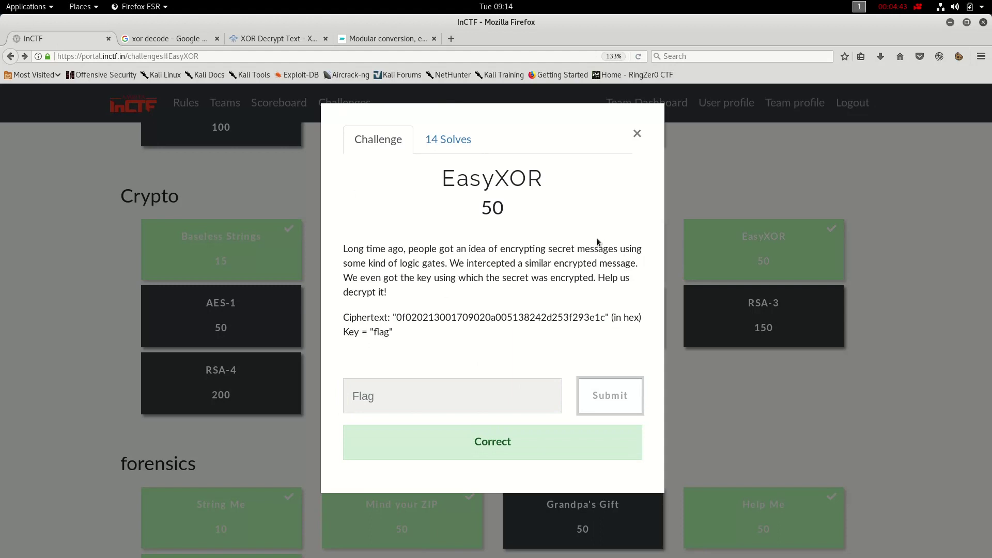
Recheck the ciphertext and decryptor, then close the solved EasyXOR challenge dialog.
left_click_drag(605, 317, 404, 317)
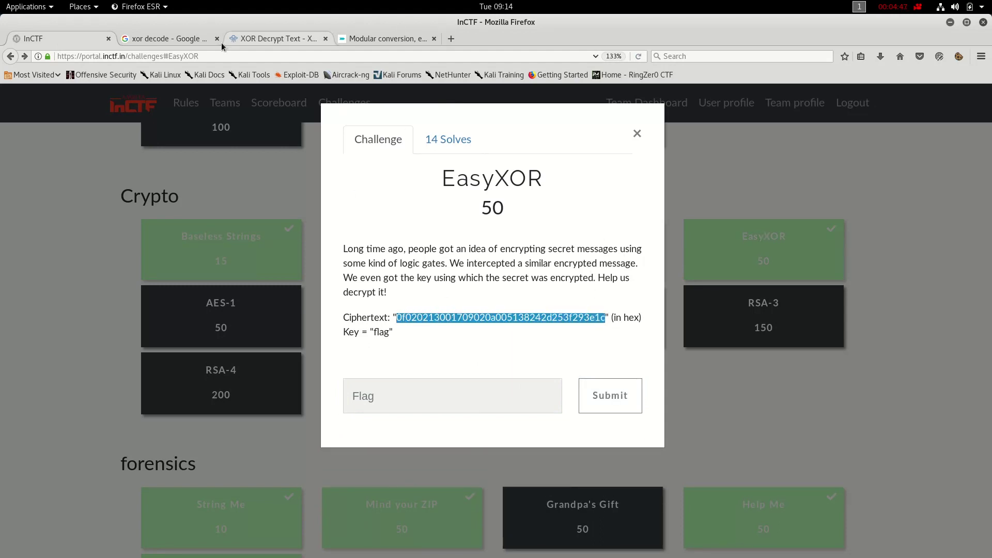
left_click(237, 39)
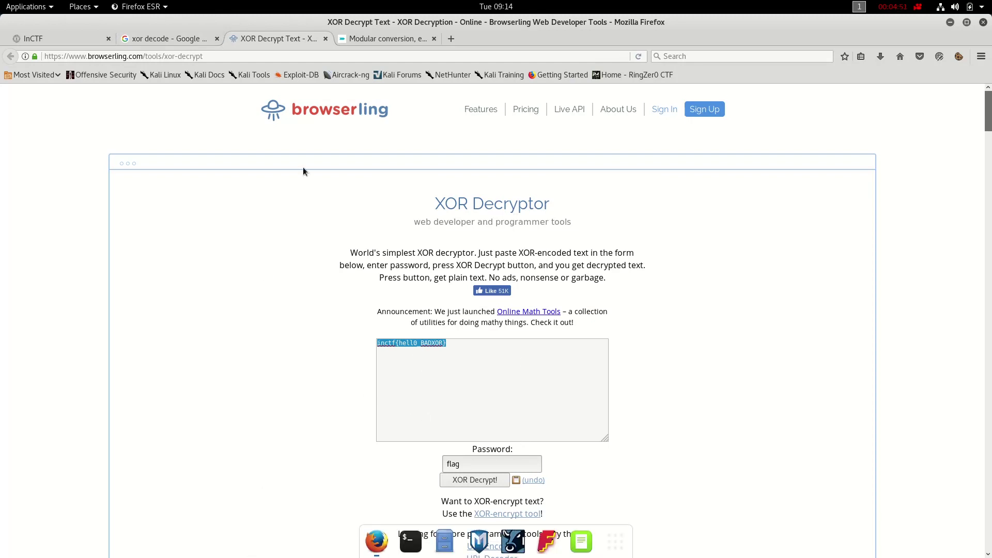
left_click(72, 37)
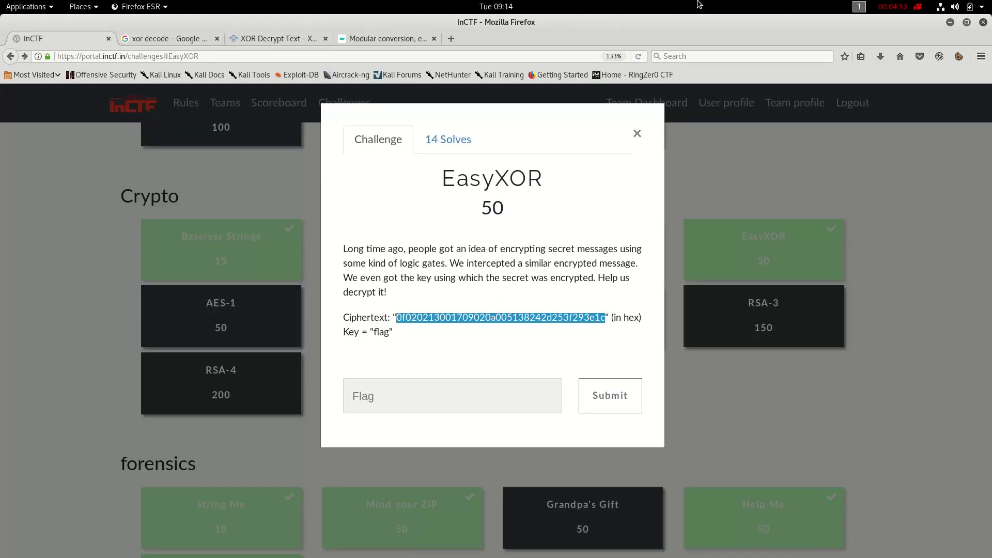
left_click(637, 130)
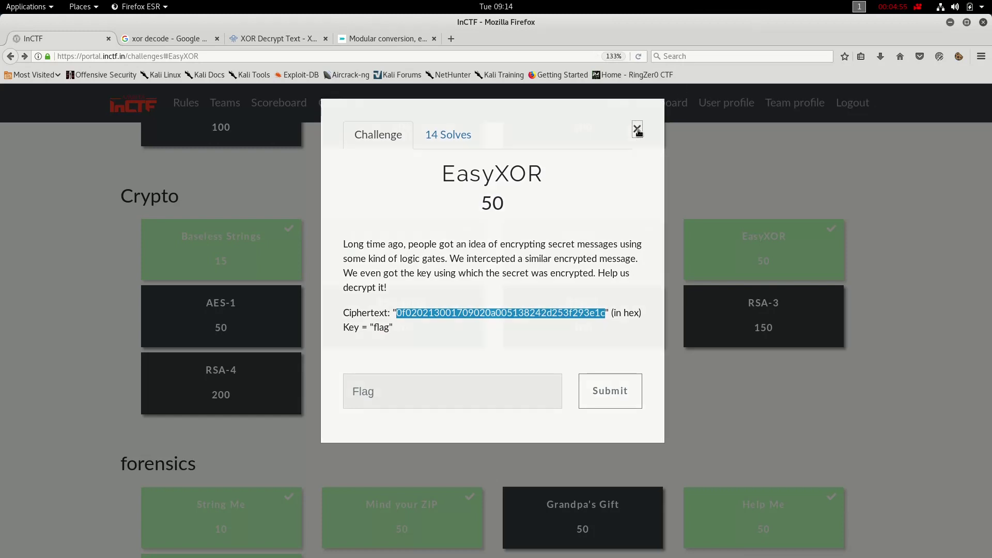
left_click(902, 6)
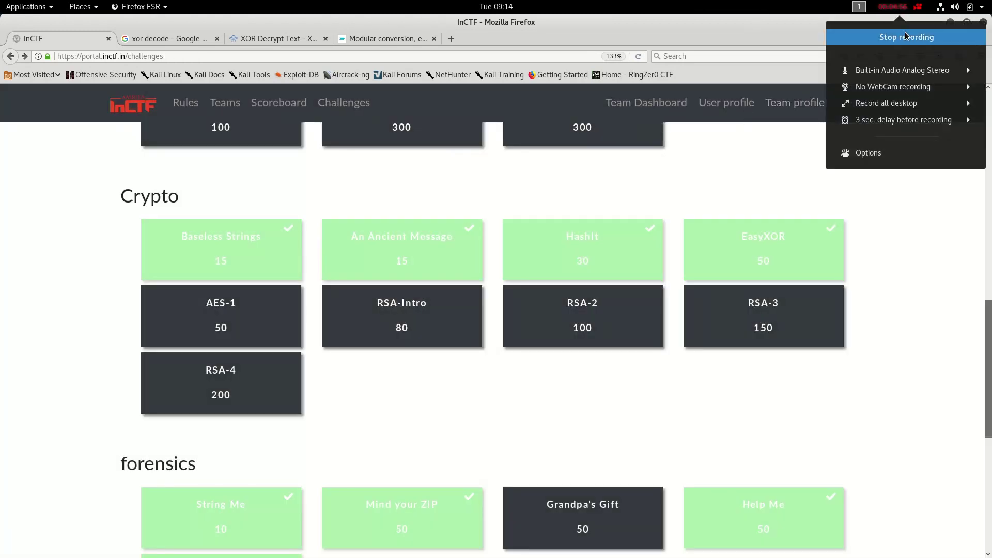